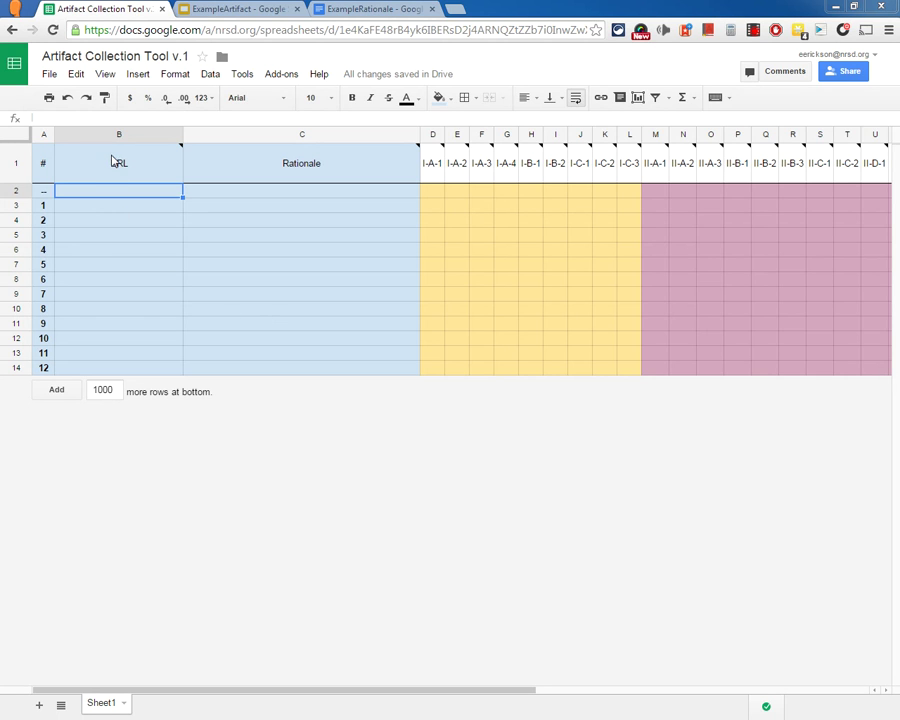
Select cell B2, the first artifact row's URL cell.
mouse_move(117, 175)
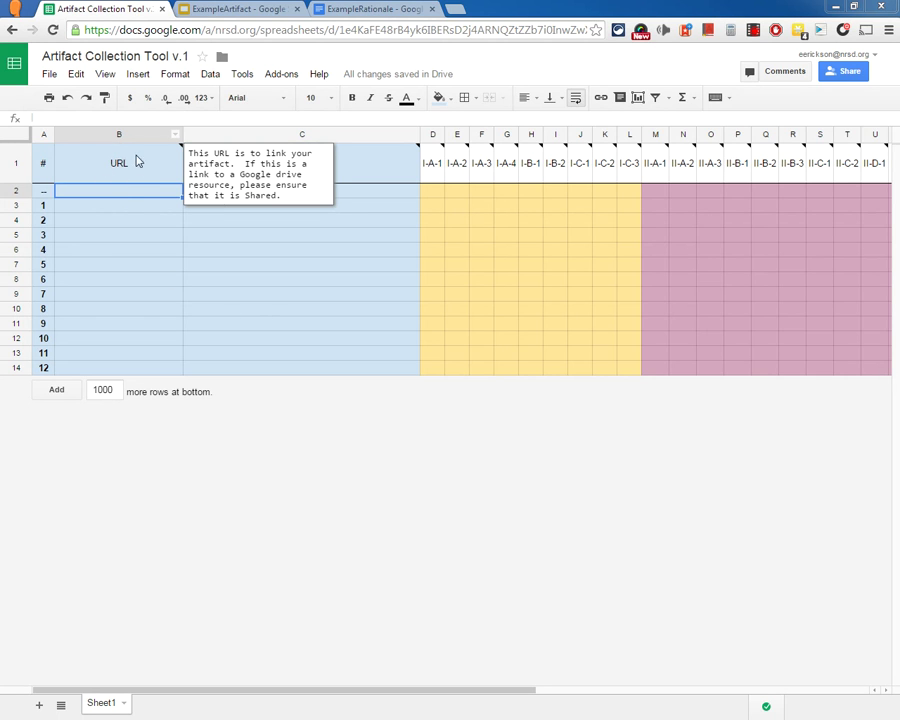
left_click(116, 266)
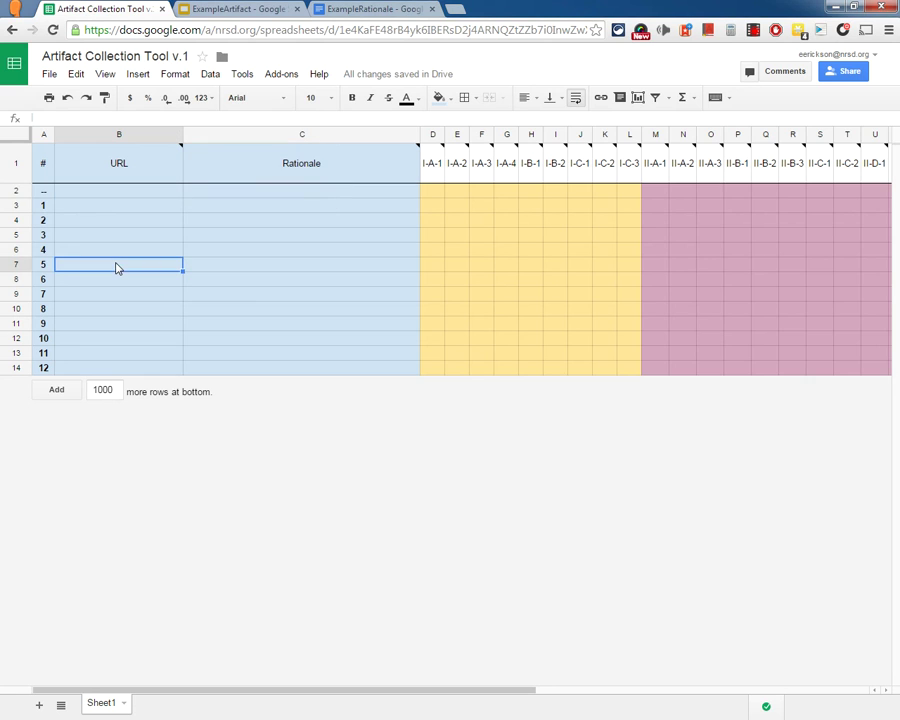
left_click(85, 194)
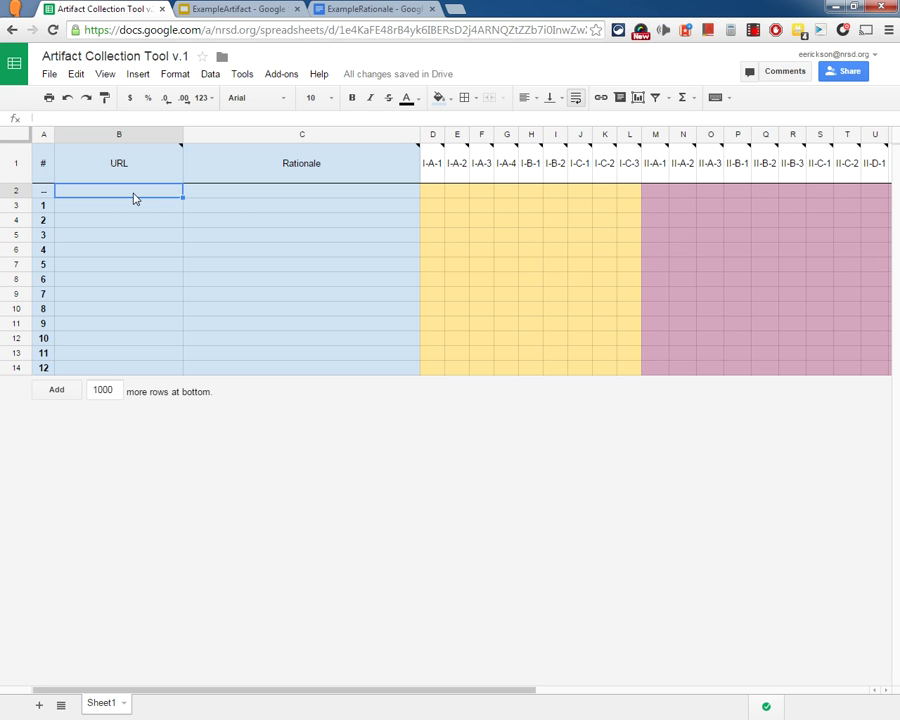
Turn on view-only link sharing for the ExampleArtifact presentation and copy its link.
left_click(238, 10)
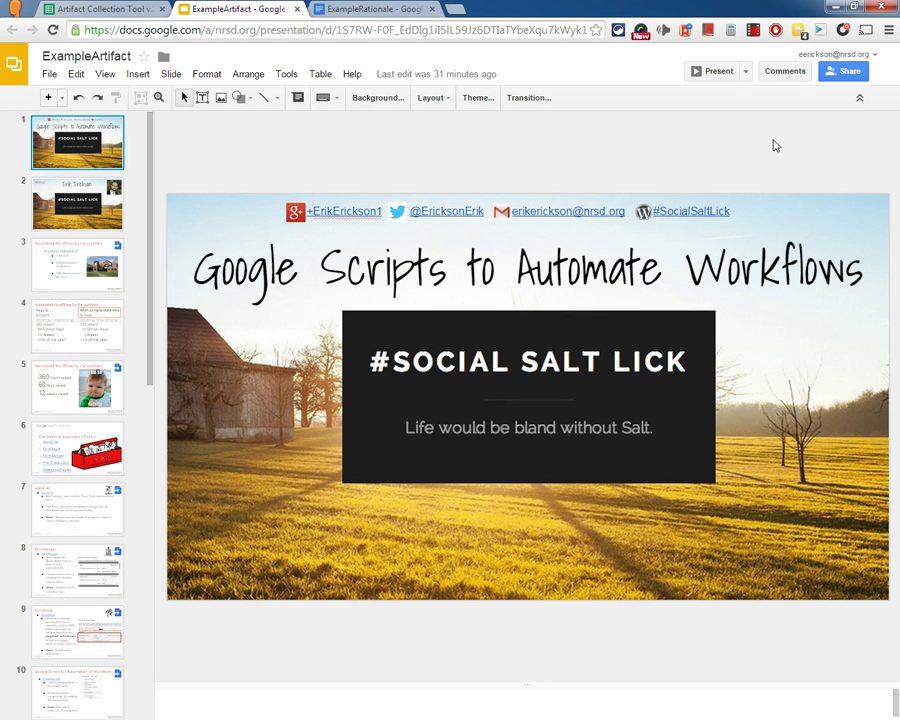
left_click(845, 73)
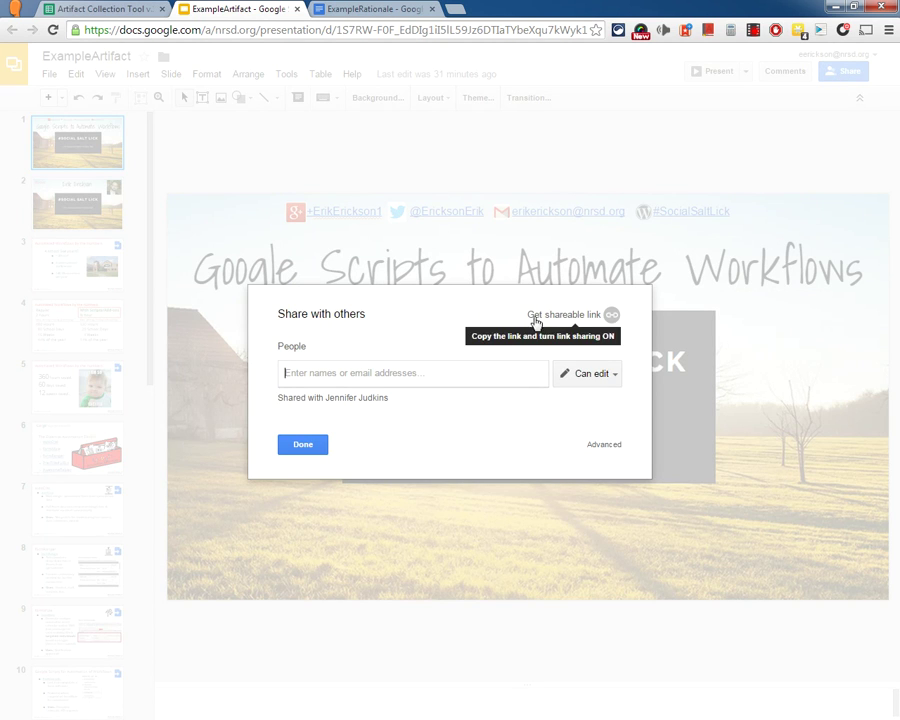
left_click(591, 318)
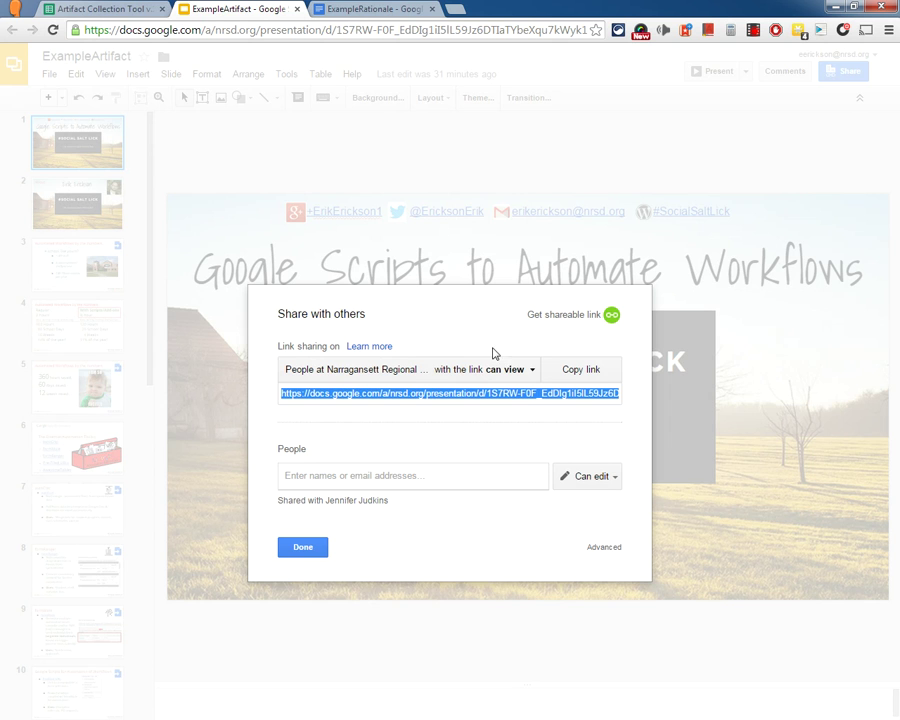
left_click(303, 548)
Paste the copied ExampleArtifact link into cell B2 under URL, then select C2.
left_click(125, 9)
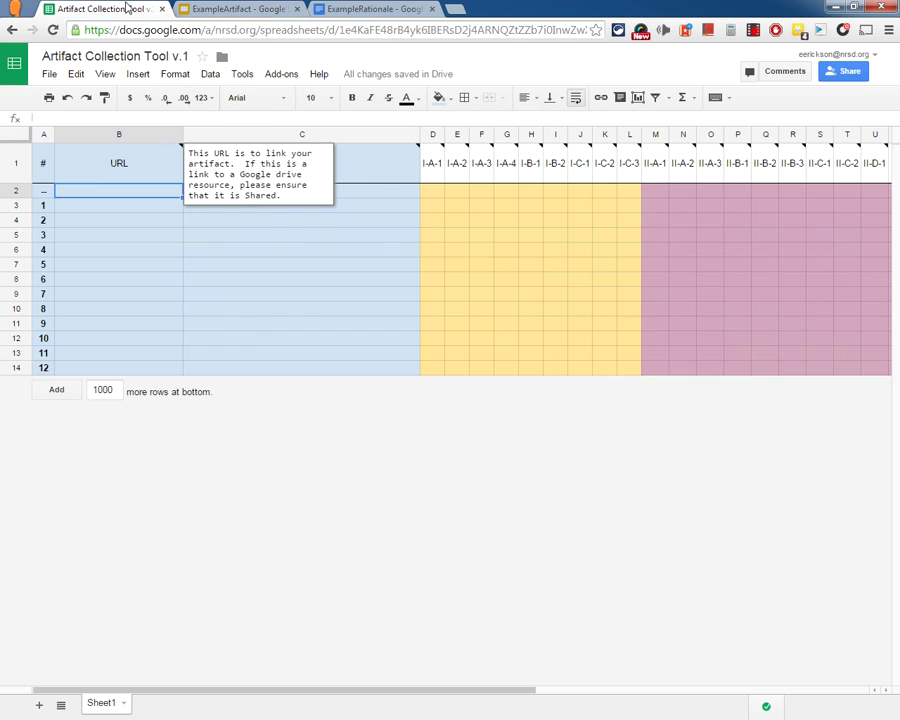
right_click(95, 195)
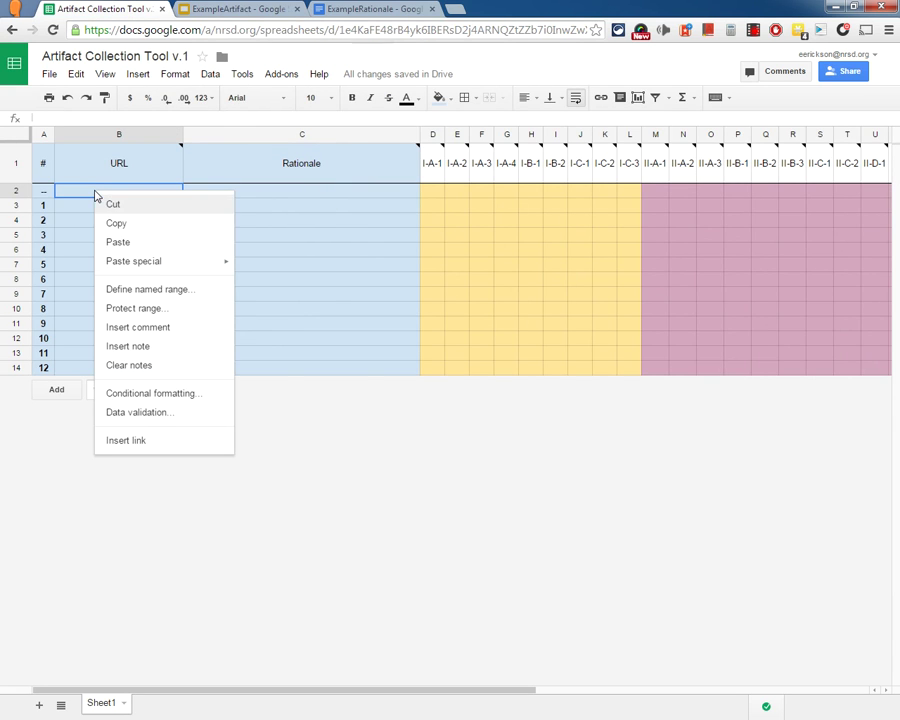
left_click(124, 244)
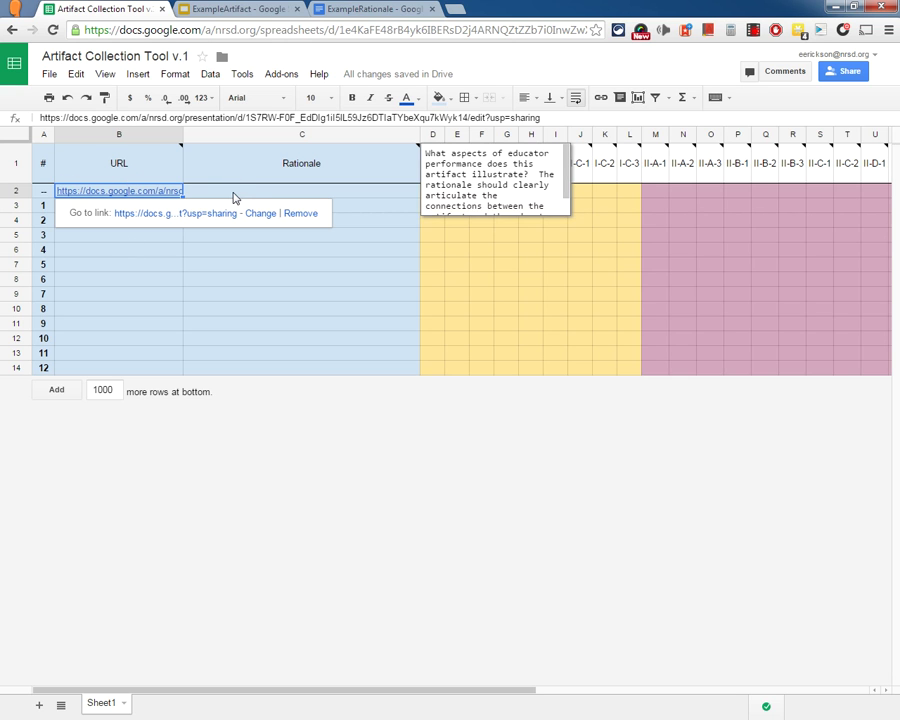
left_click(234, 196)
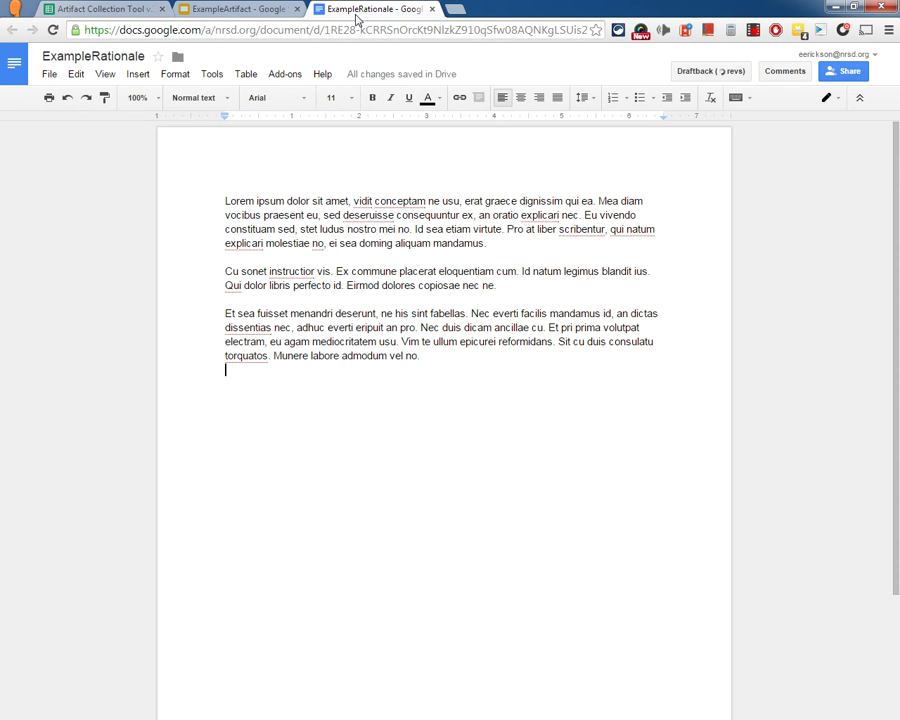
left_click(372, 9)
key("ctrl+a")
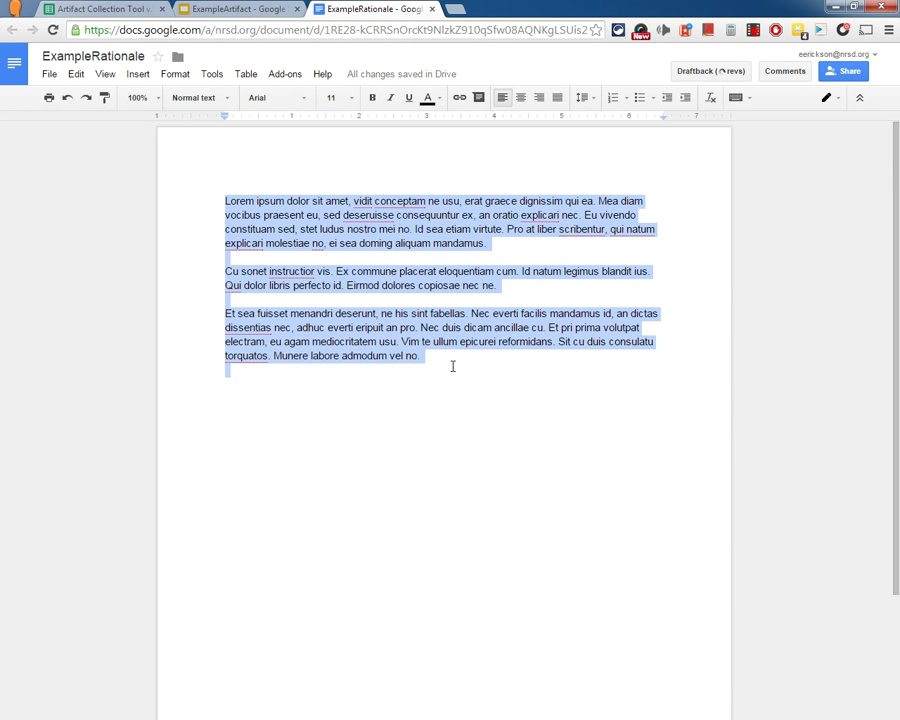
left_click(100, 9)
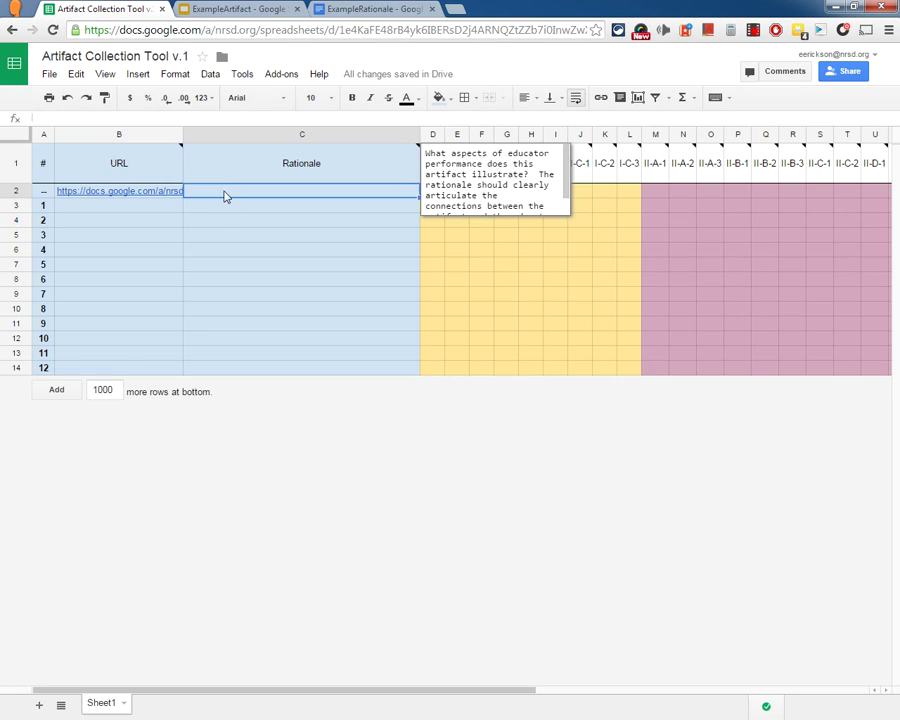
type("Lorem ipsum dolor sit amet, vidit conceptam ne usu, erat graece dignissim qui ea. Mea diam vocibus praesent eu, sed deseruisse consequuntur ex, an oratio explicari nec. Eu vivendo constituam sed, stet ludus nostro mei no sea etiam virtute. Pro at liber scribentur, qui natum explicari molestiae no, ei sea doming aliquam mandamus.  Cu sonet instructior vis. Ex commune placerat eloquentiam cum. Id natum legimus blandit ius. Qui dolor libris perfecto id. Eirmod dolores copiosae nec ne.  Et sea fuisset menandri deserunt, ne his sint fabellas. Nec everti facilis mandamus id, an dictas dissentias nec, adhuc everti eripuit an pro. Nec duis dicam ancillae cu. Et pri prima volutpat electram, eu agam mediocritatem usu. Vim te ullum epicurei reformidans. Sit cu duis consulatu torquatos. Munere labore admodum vel no.")
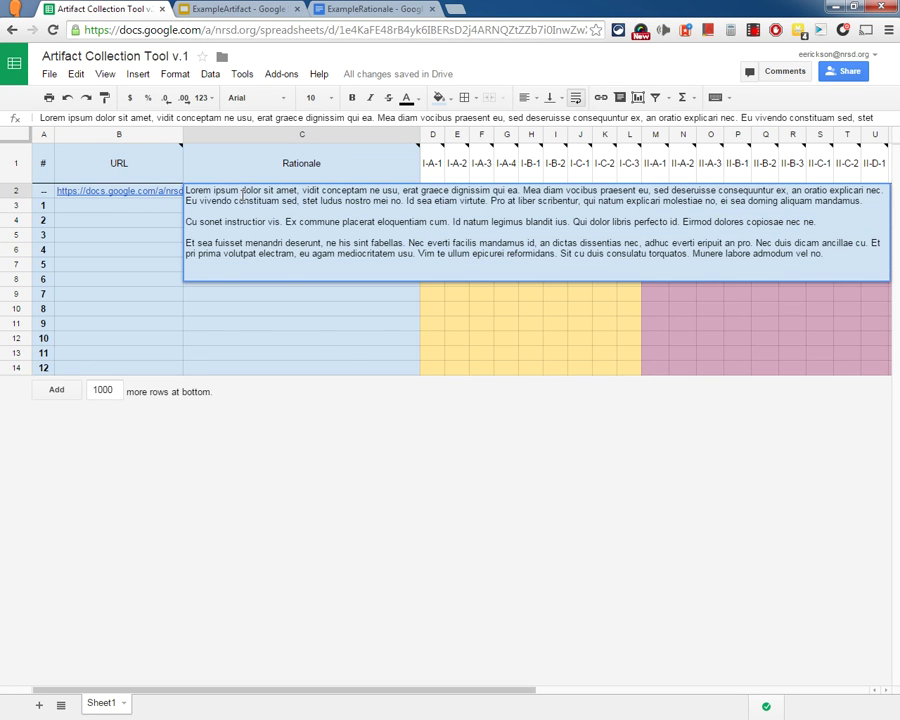
key("Return")
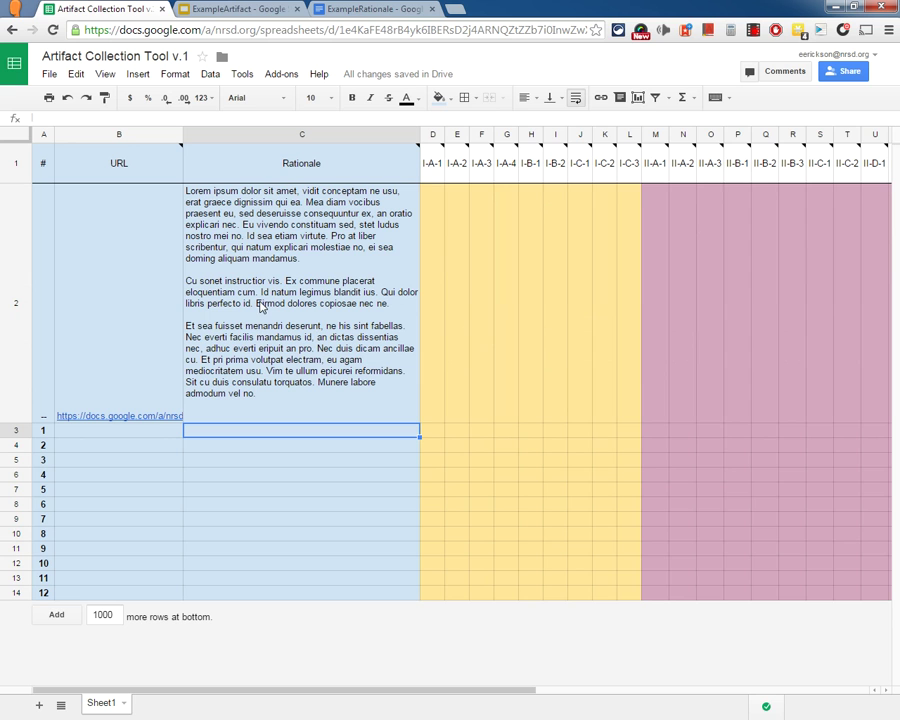
left_click(258, 308)
key("Delete")
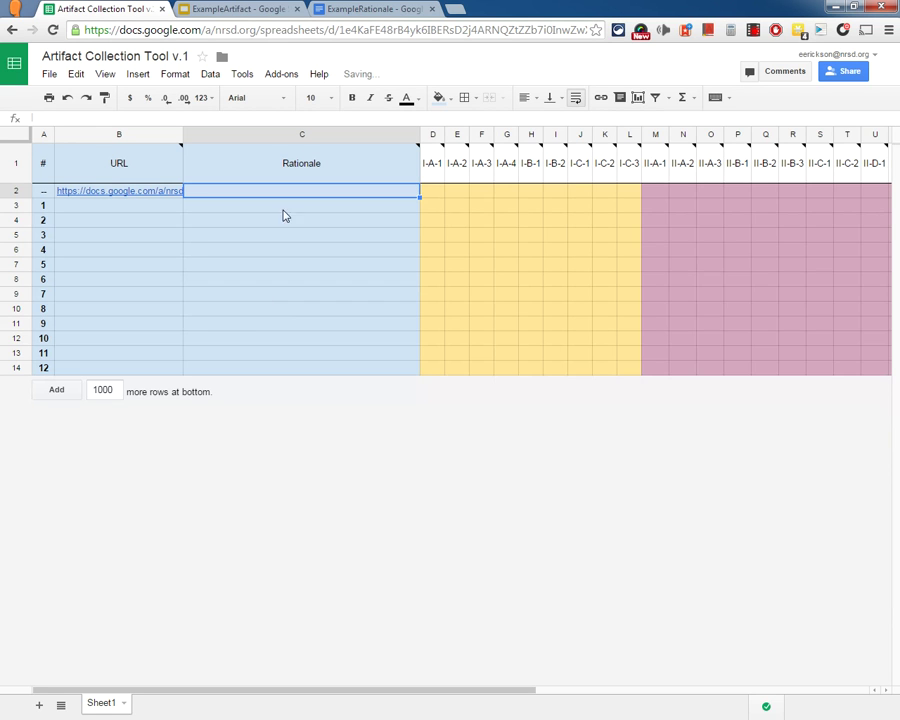
Enable view-only link sharing on the ExampleRationale document, then reselect sheet cell C2.
left_click(366, 12)
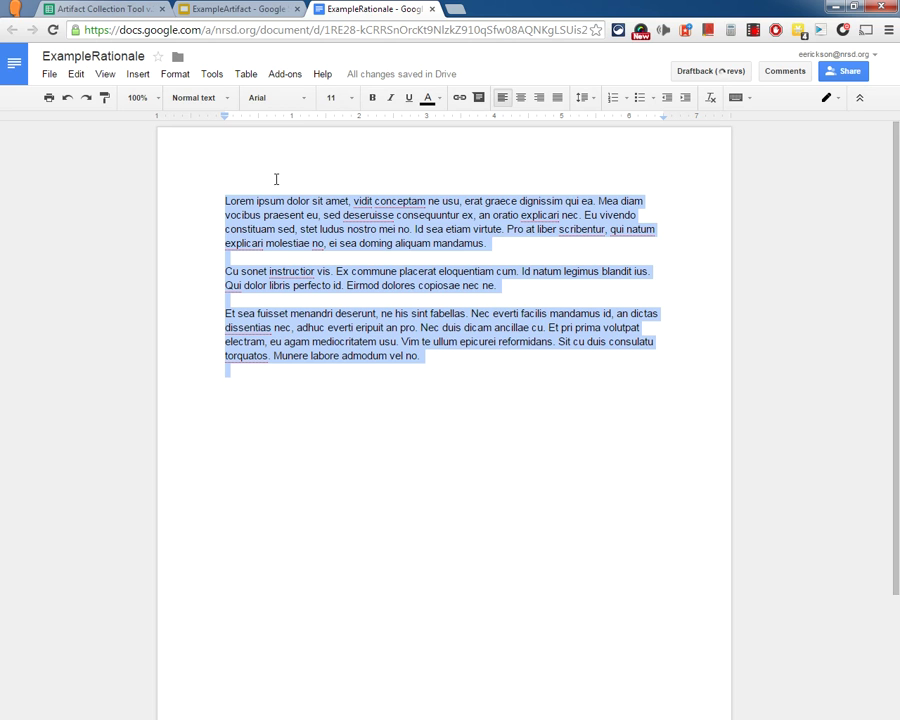
left_click(491, 365)
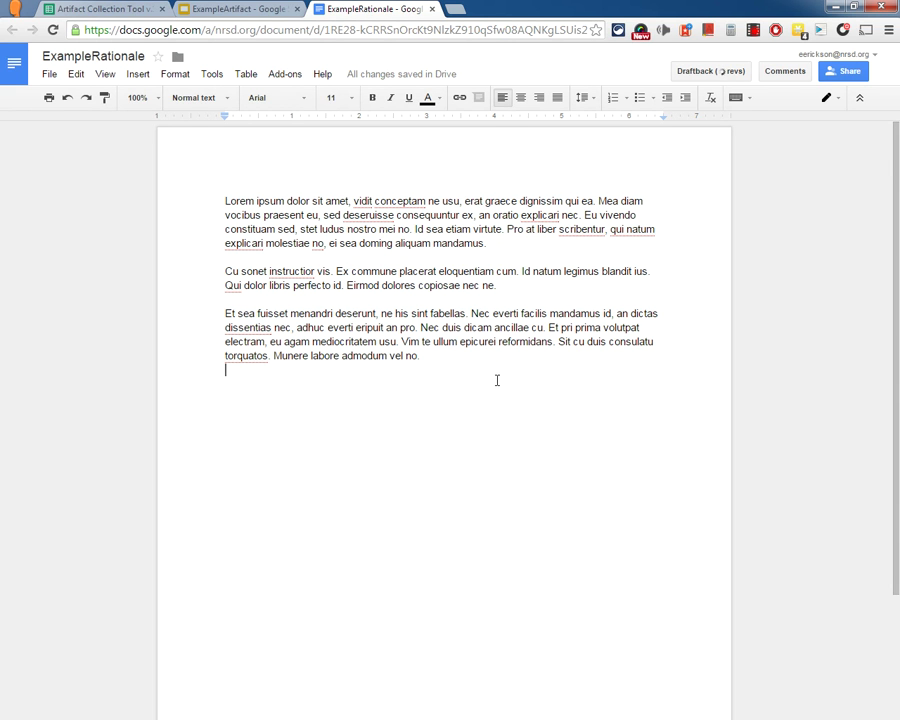
left_click(845, 79)
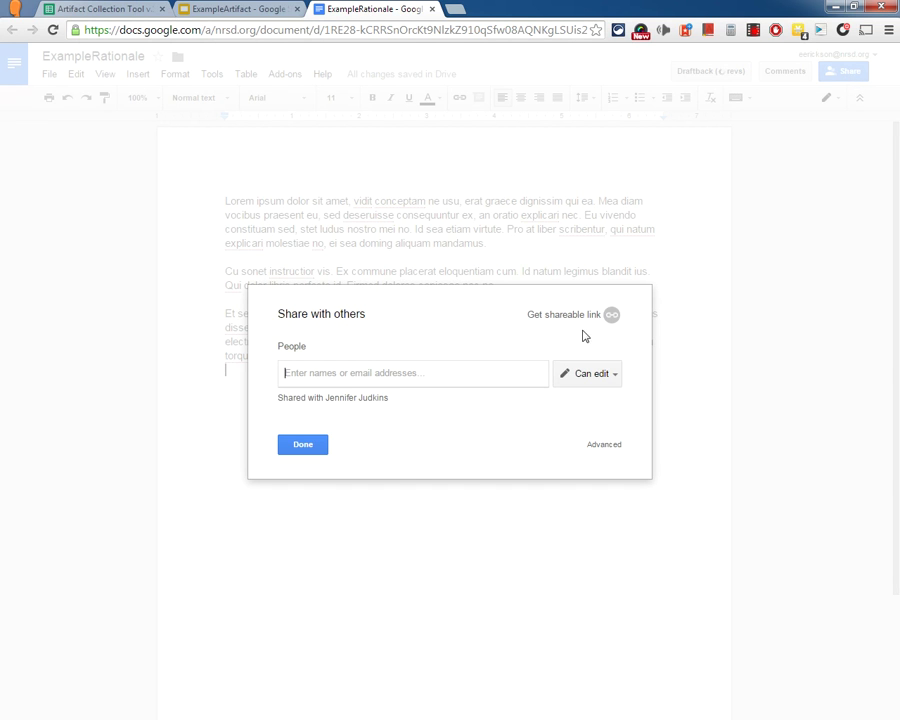
left_click(568, 320)
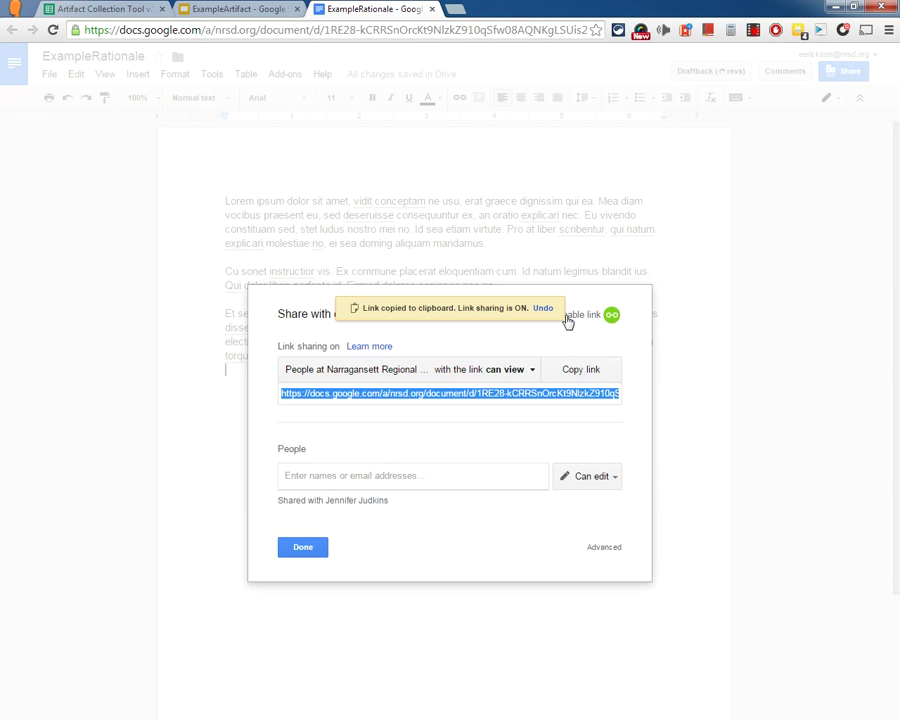
left_click(302, 549)
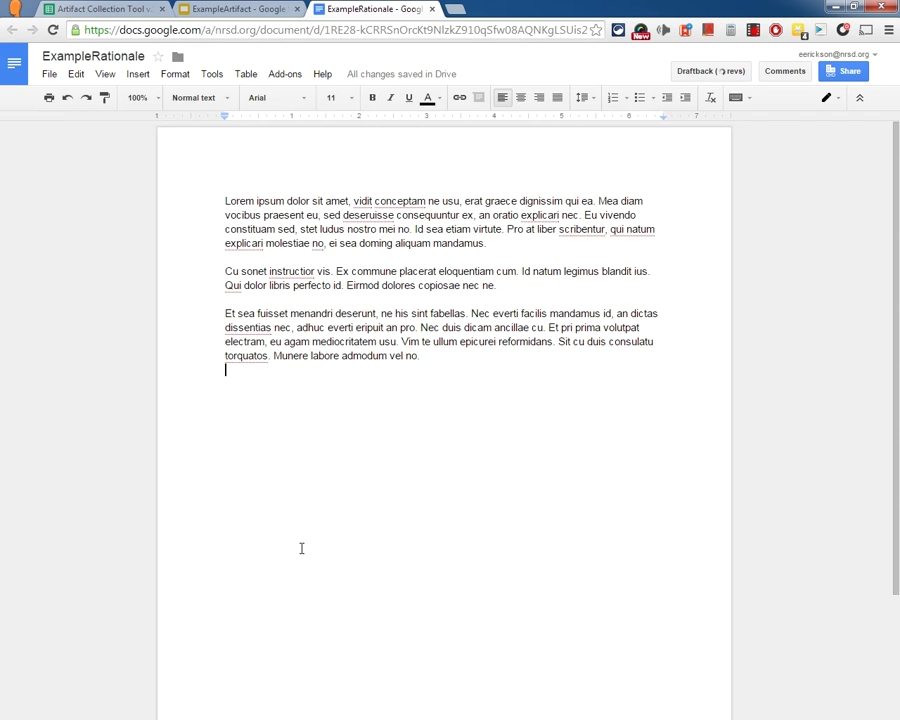
left_click(105, 8)
left_click(226, 196)
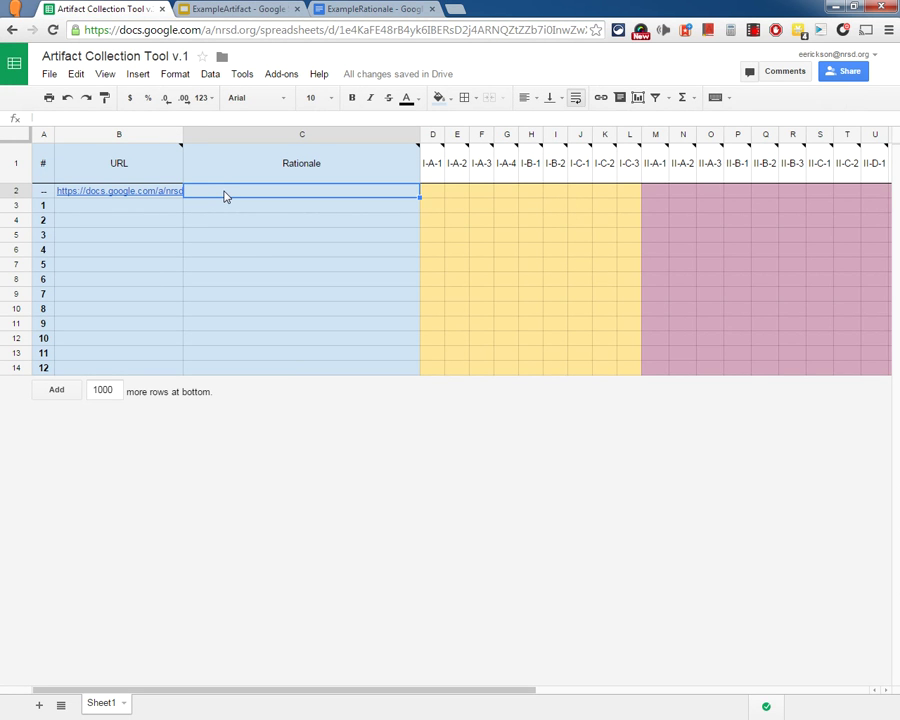
Paste the ExampleRationale document link into cell C2 under Rationale.
right_click(226, 196)
left_click(268, 246)
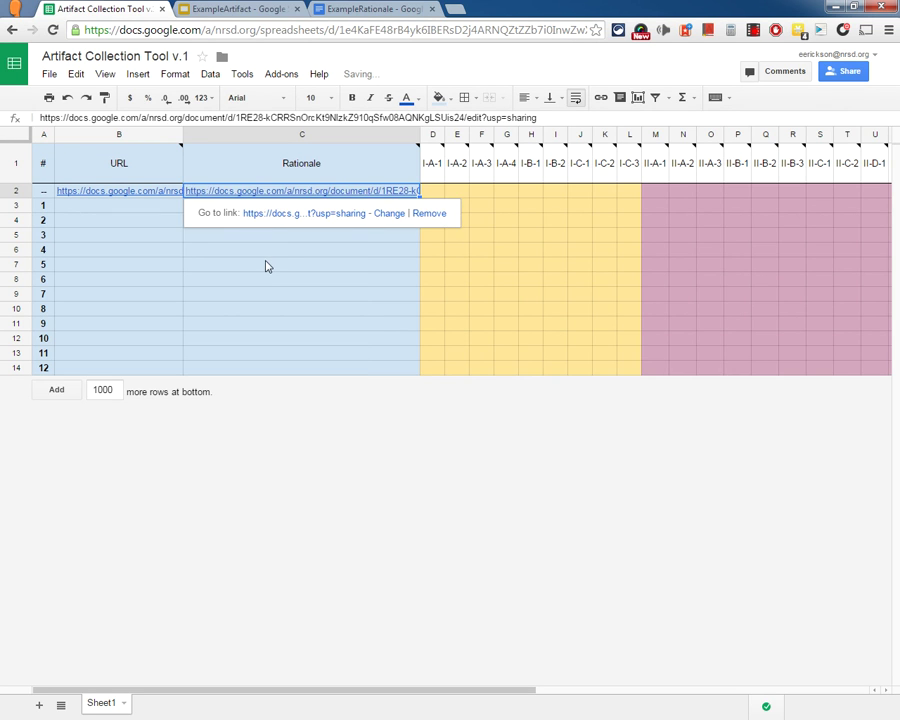
left_click(265, 263)
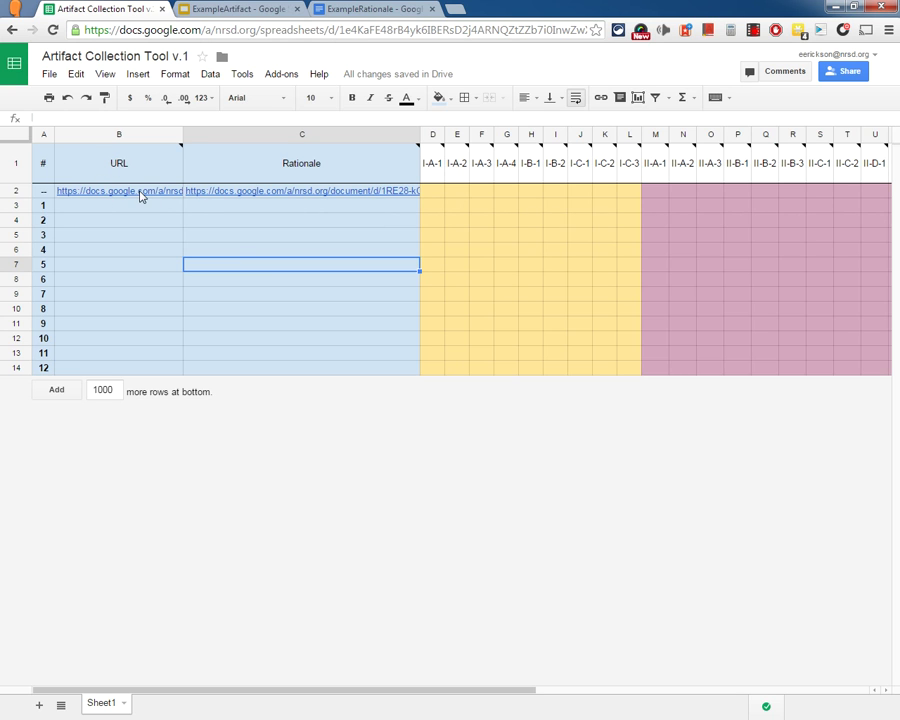
left_click(430, 196)
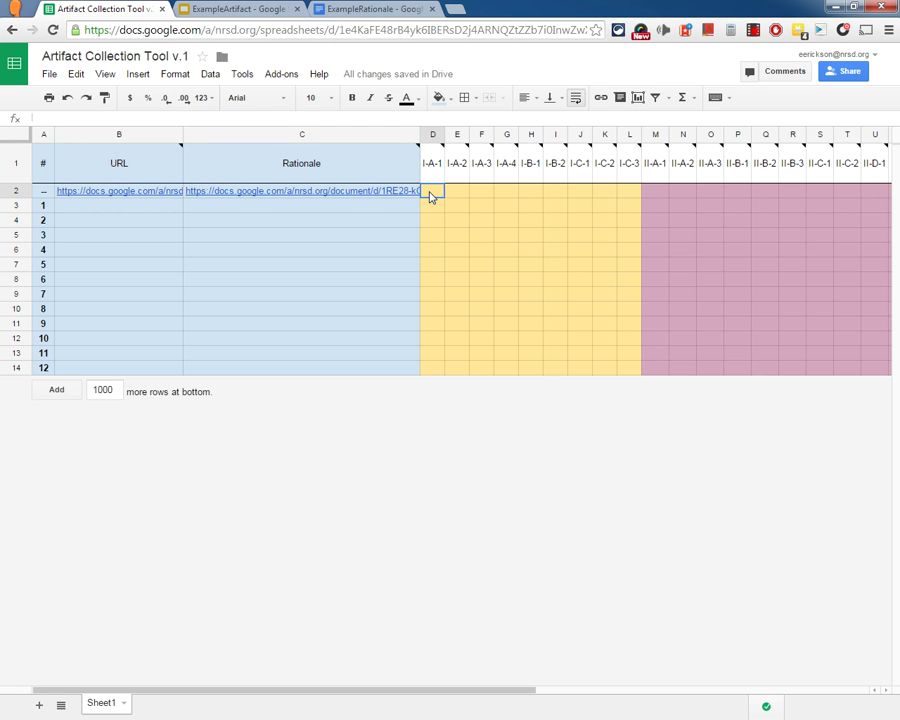
left_click(455, 266)
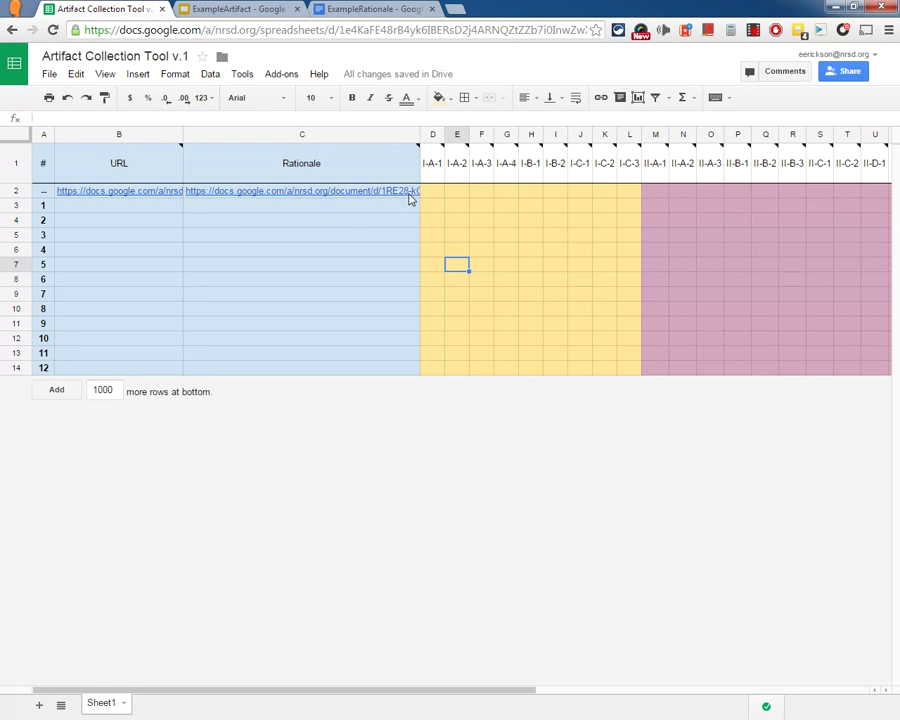
Copy both links from B2:C2 into row 3, then select D3.
left_click(300, 193)
left_click(150, 192, "shift")
key("ctrl+c")
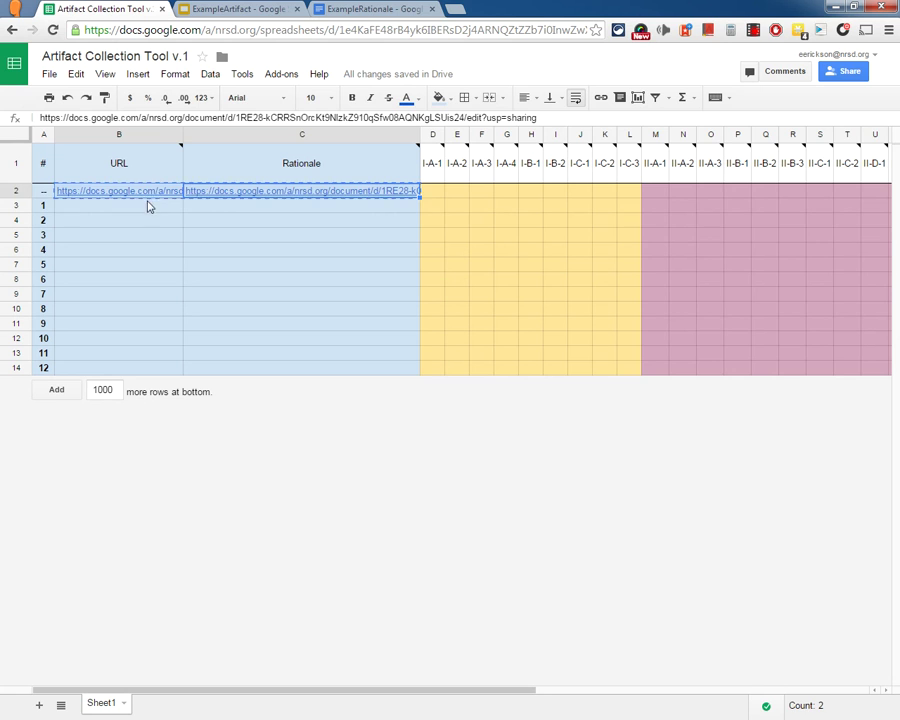
left_click(129, 207)
key("ctrl+v")
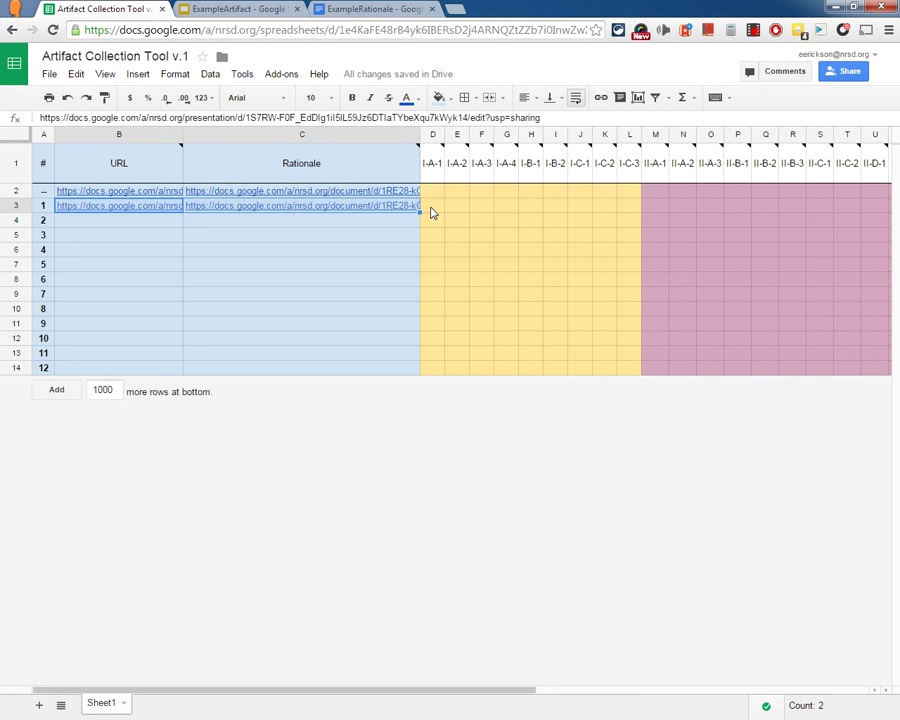
left_click(431, 208)
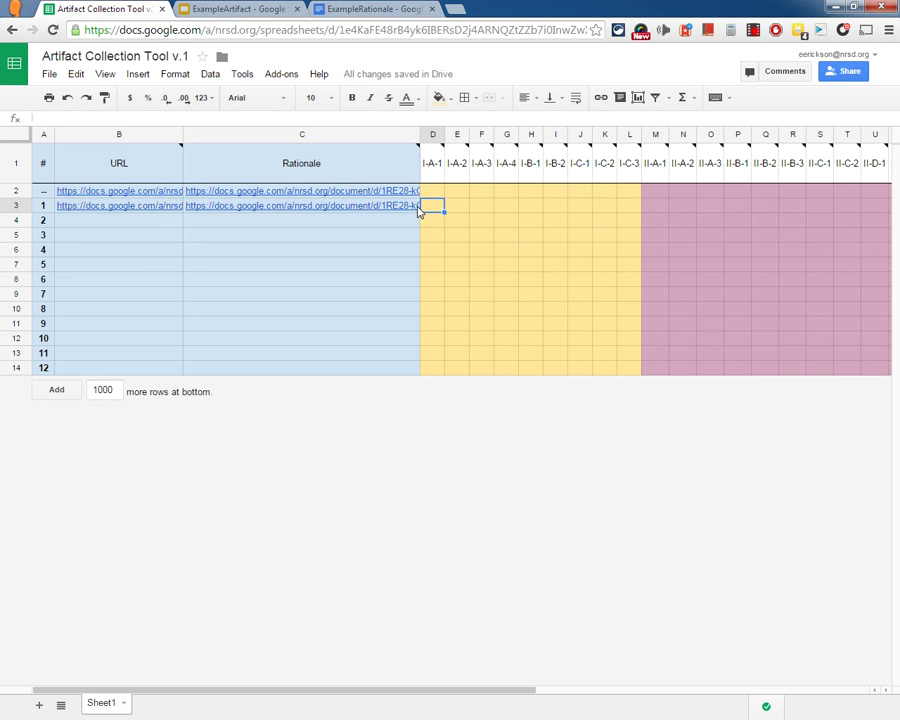
mouse_move(430, 175)
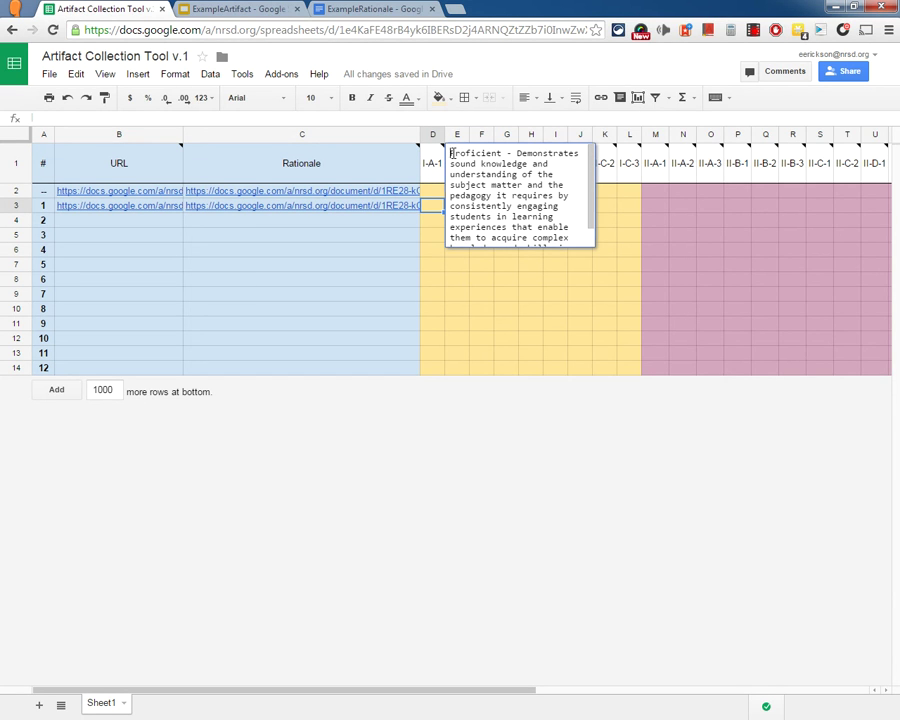
left_click_drag(450, 153, 512, 253)
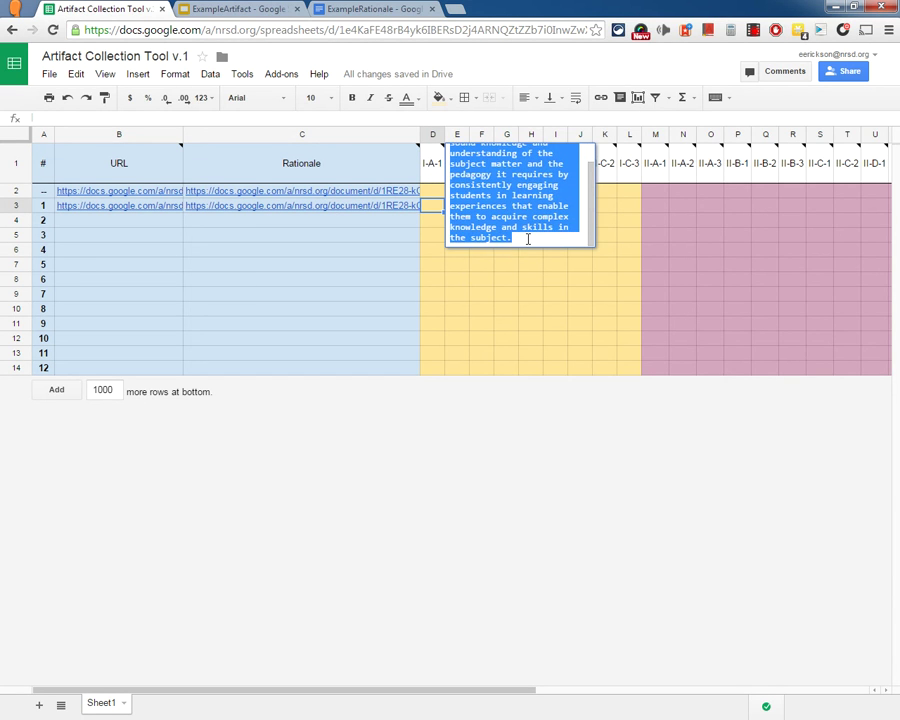
left_click(527, 238)
left_click(486, 265)
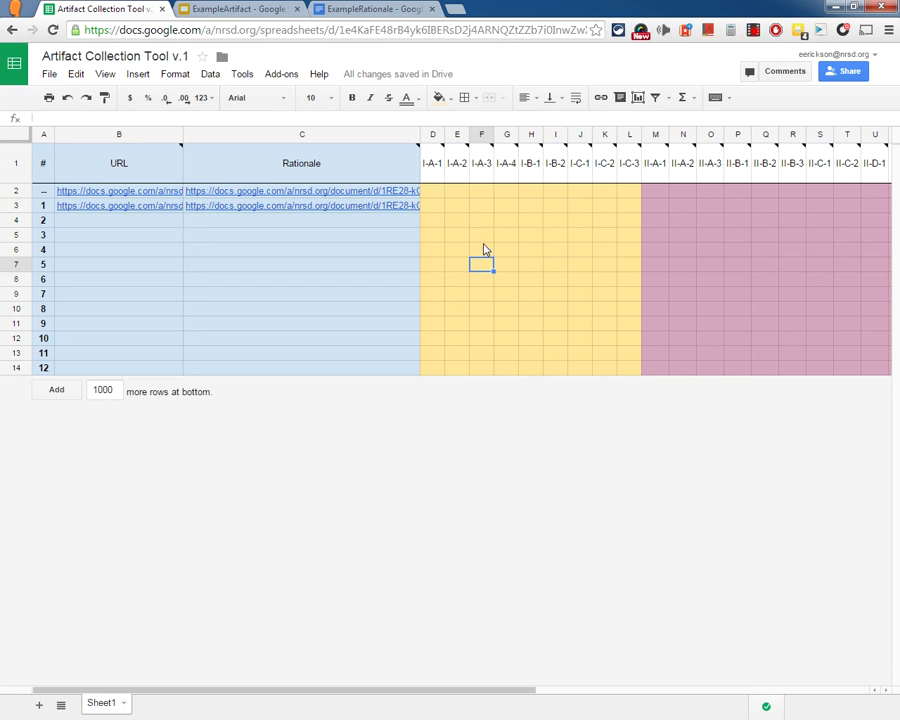
mouse_move(484, 171)
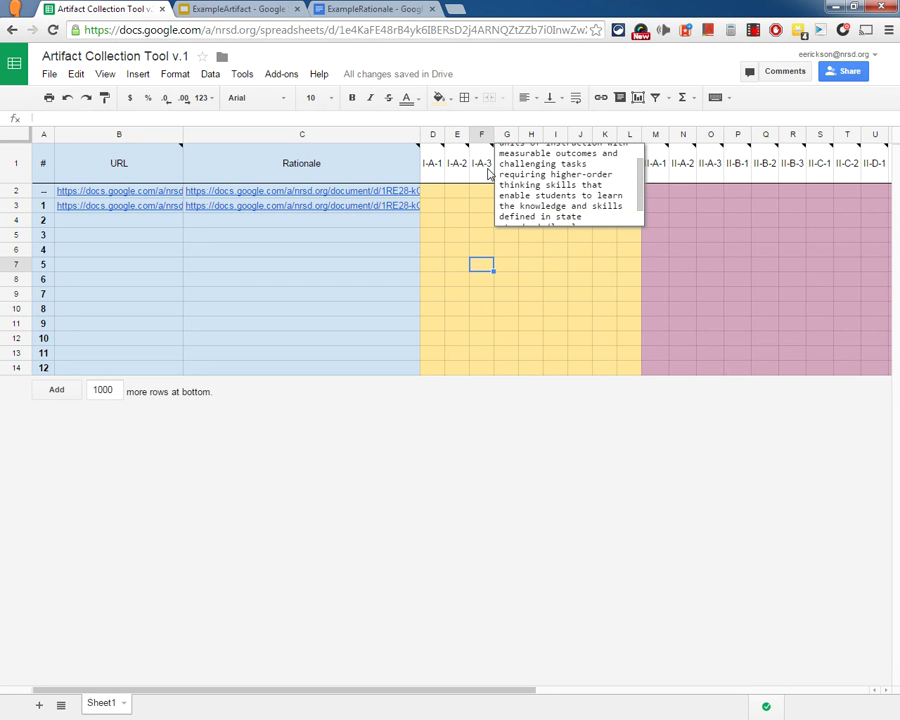
scroll(520, 183, "up", 1)
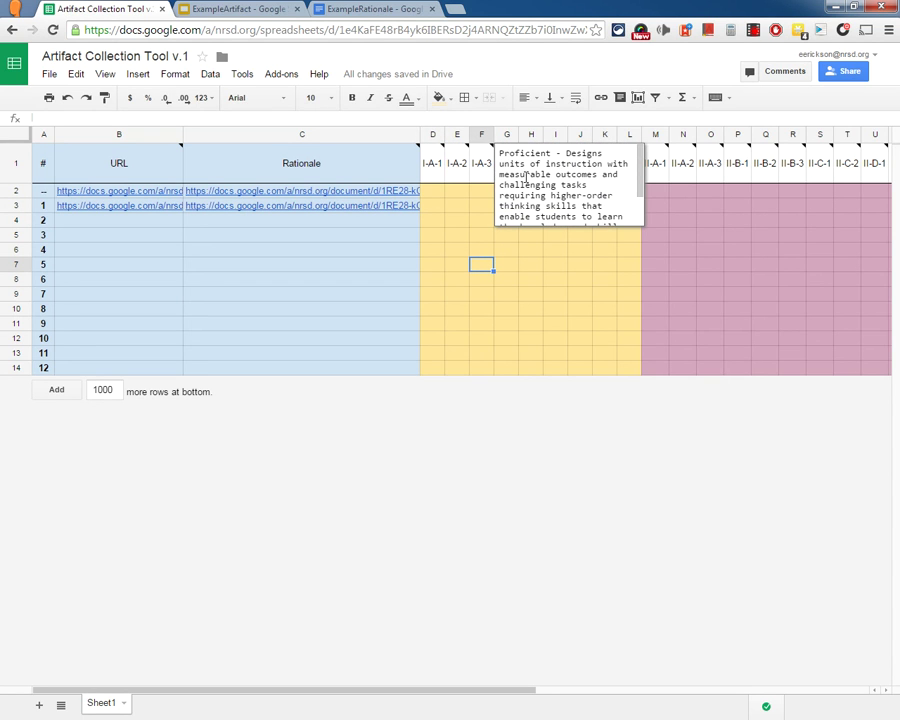
scroll(525, 180, "down", 2)
scroll(549, 207, "up", 2)
left_click(518, 264)
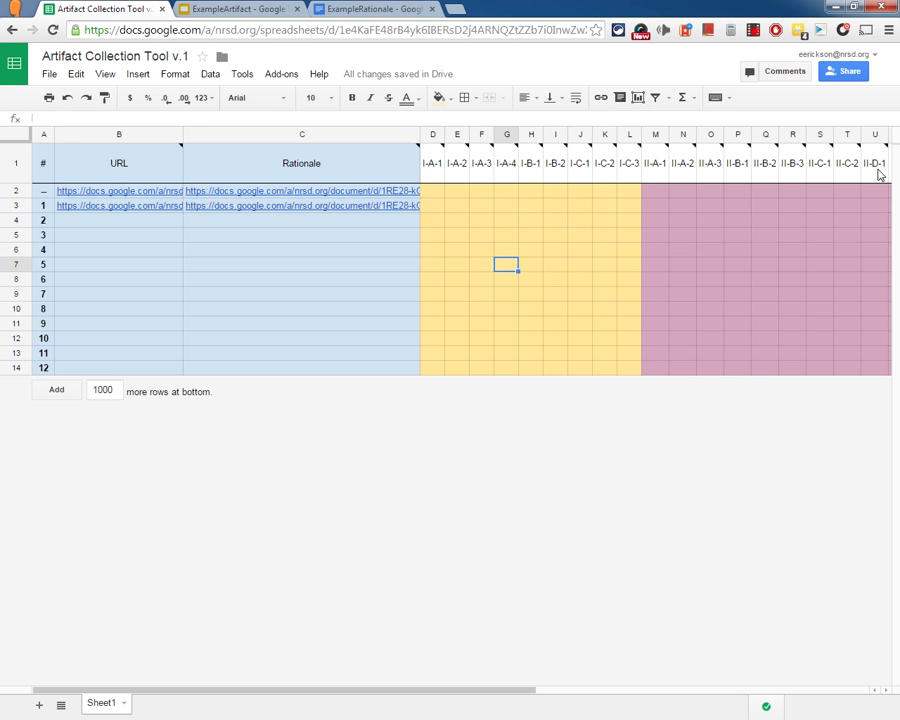
Enter 'asdfsadf' in D3 to trigger the validation error, dismiss it, then enter X.
left_click(432, 207)
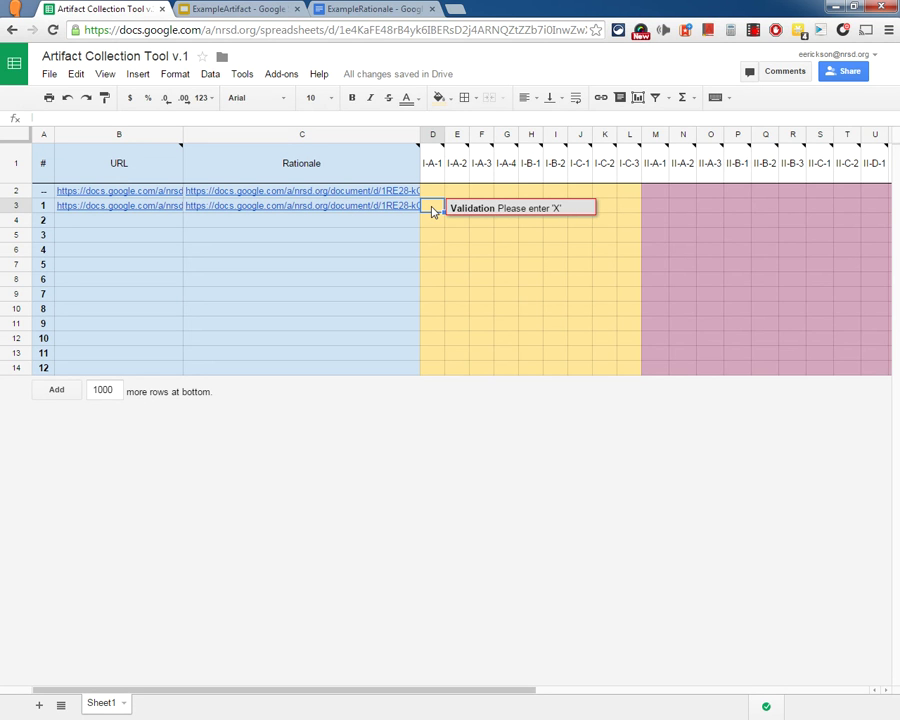
type("asdfsadf")
left_click(447, 240)
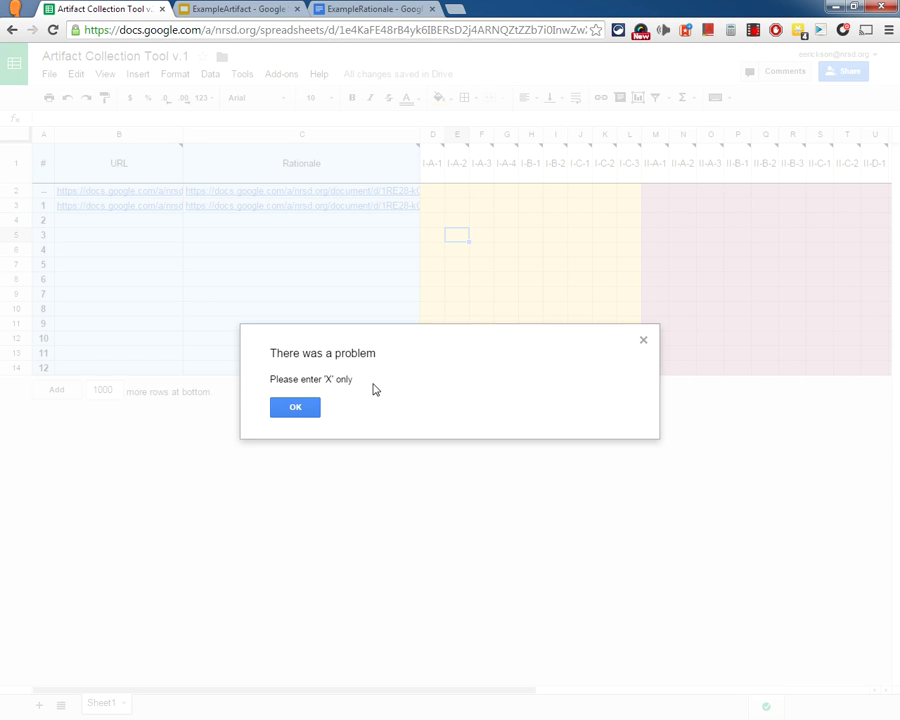
left_click(295, 407)
left_click(430, 210)
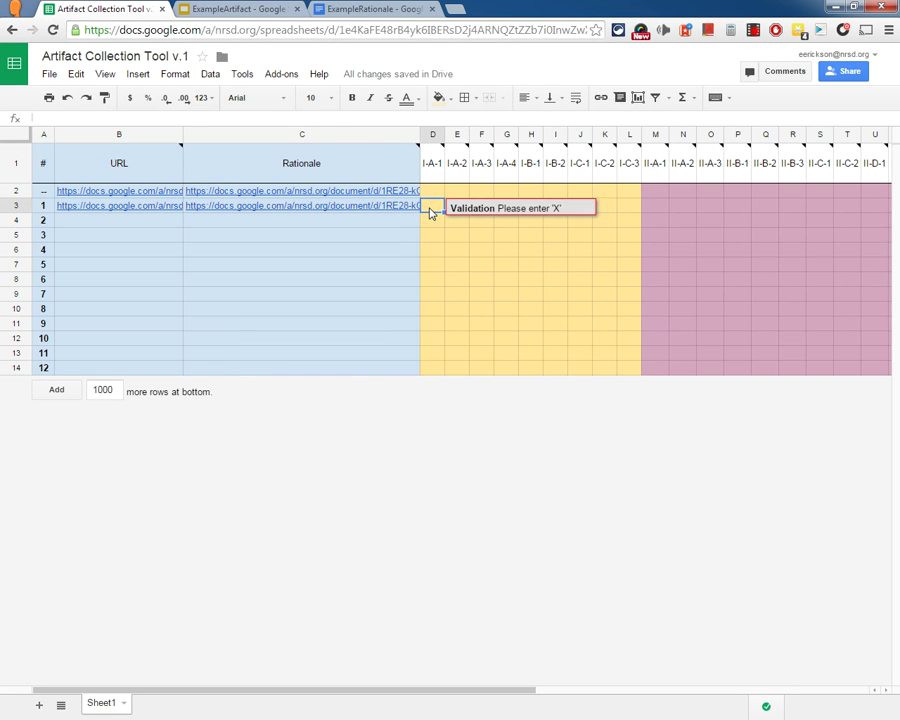
type("X")
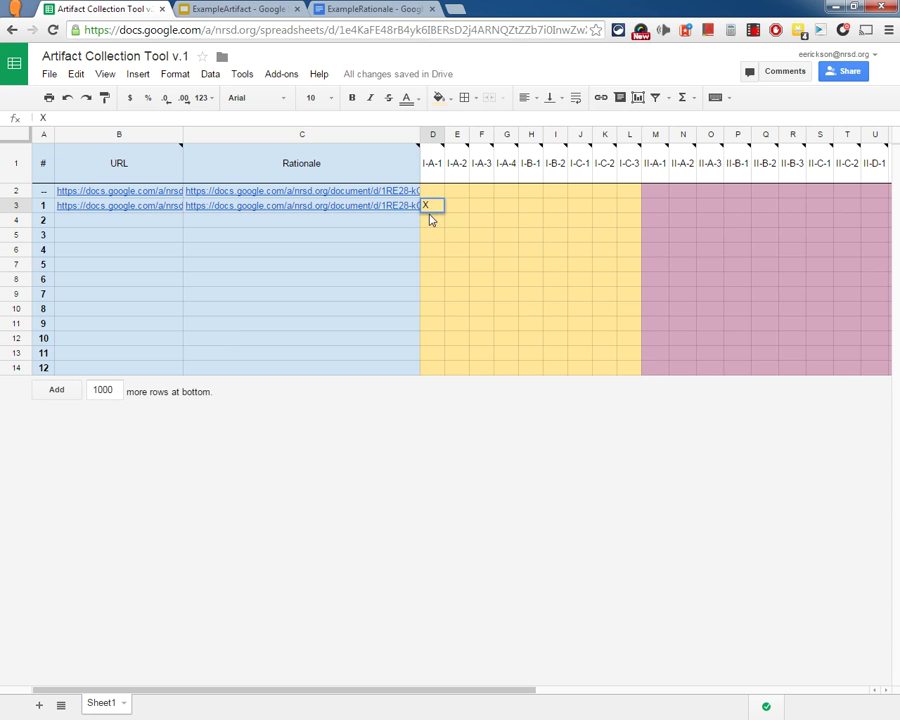
key("Return")
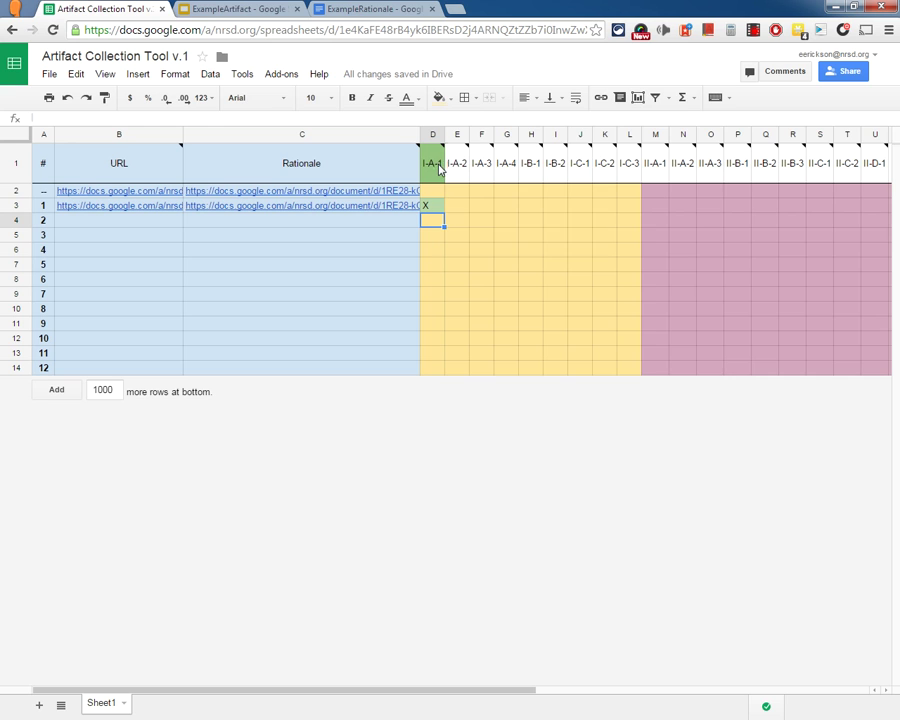
Enter x in F3, I3, Q3 and T3 under I-A-3, I-B-2, II-B-2 and II-C-2.
mouse_move(434, 174)
left_click(480, 206)
type("x")
left_click(560, 207)
type("x")
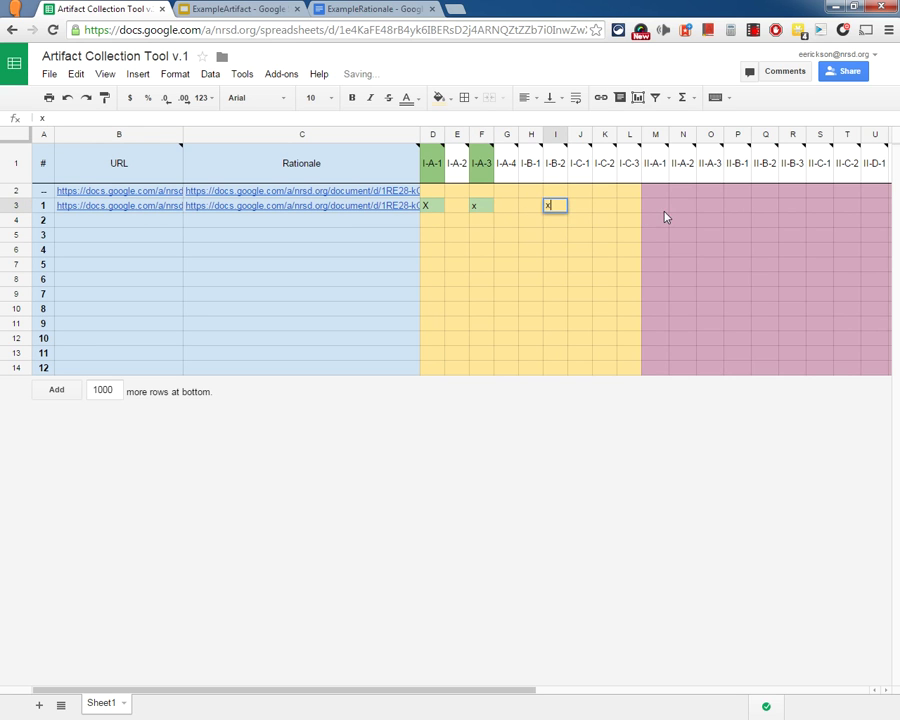
left_click(660, 207)
left_click(768, 207)
type("x")
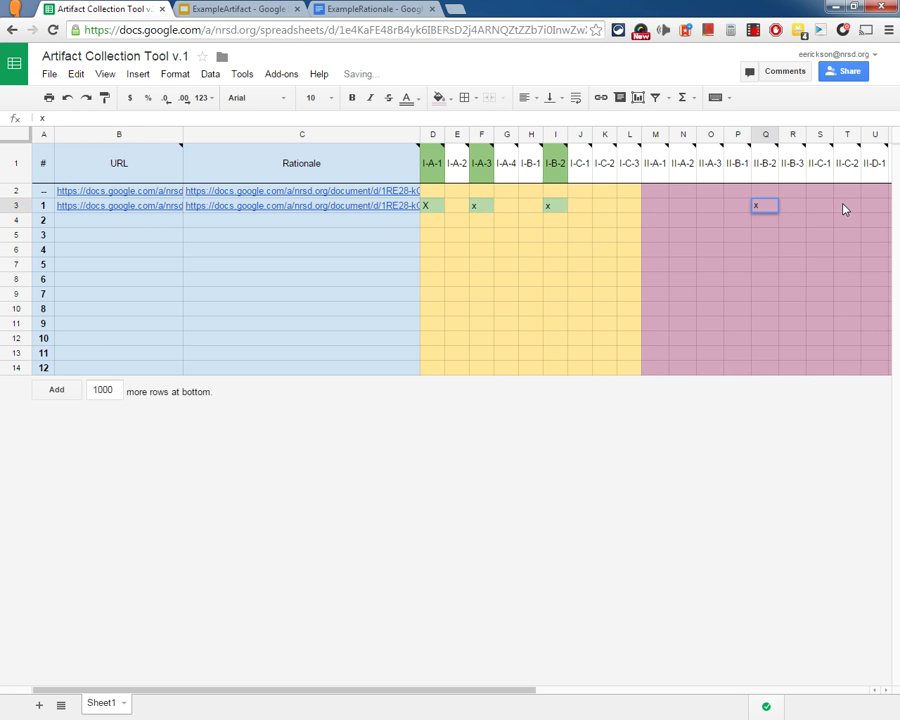
left_click(838, 207)
type("x")
left_click(820, 248)
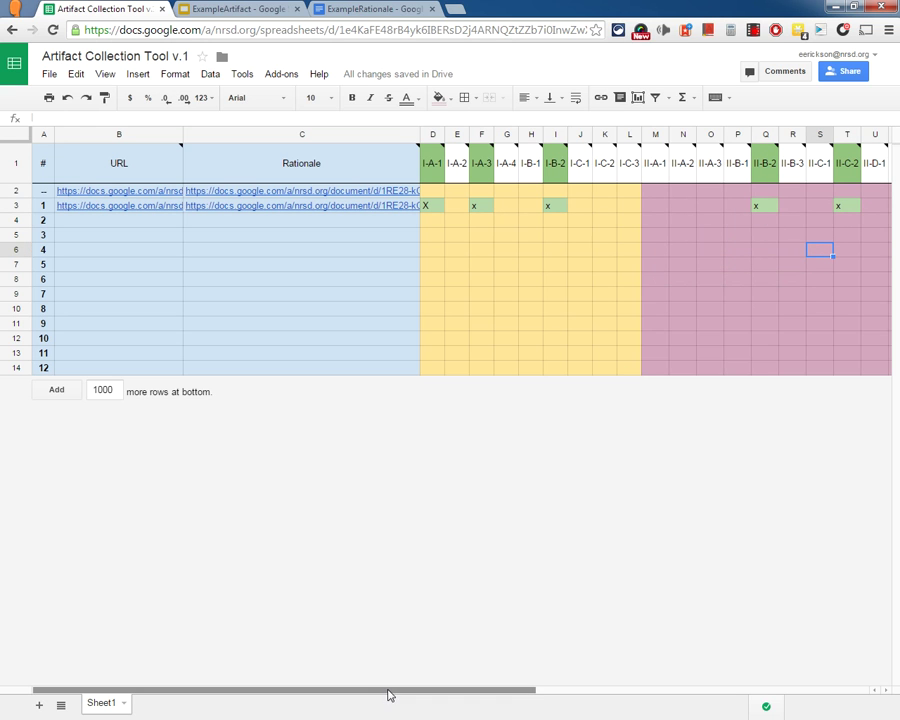
left_click_drag(390, 695, 423, 695)
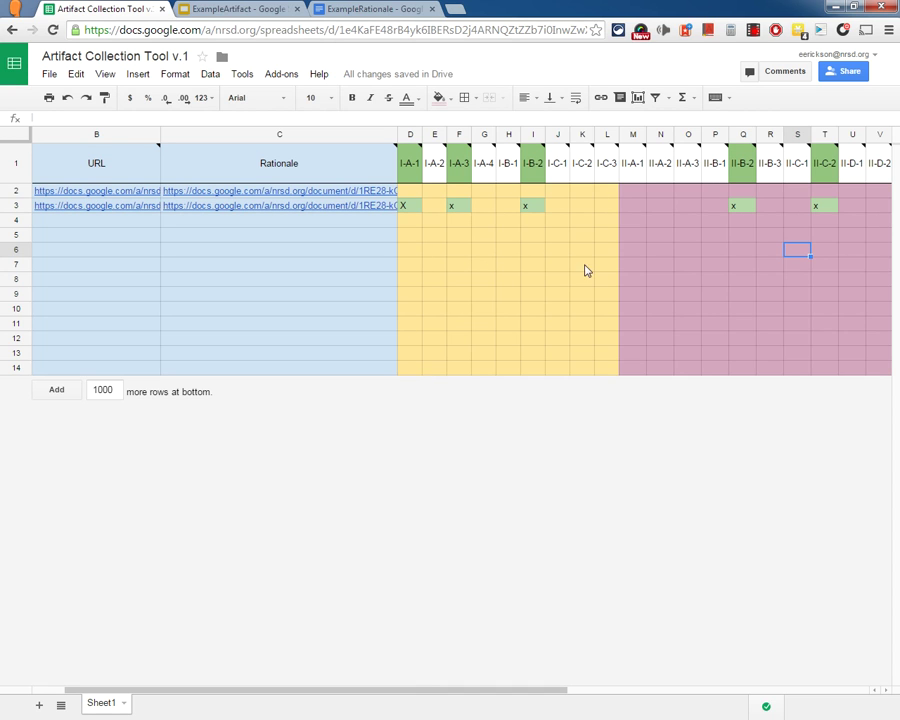
mouse_move(630, 185)
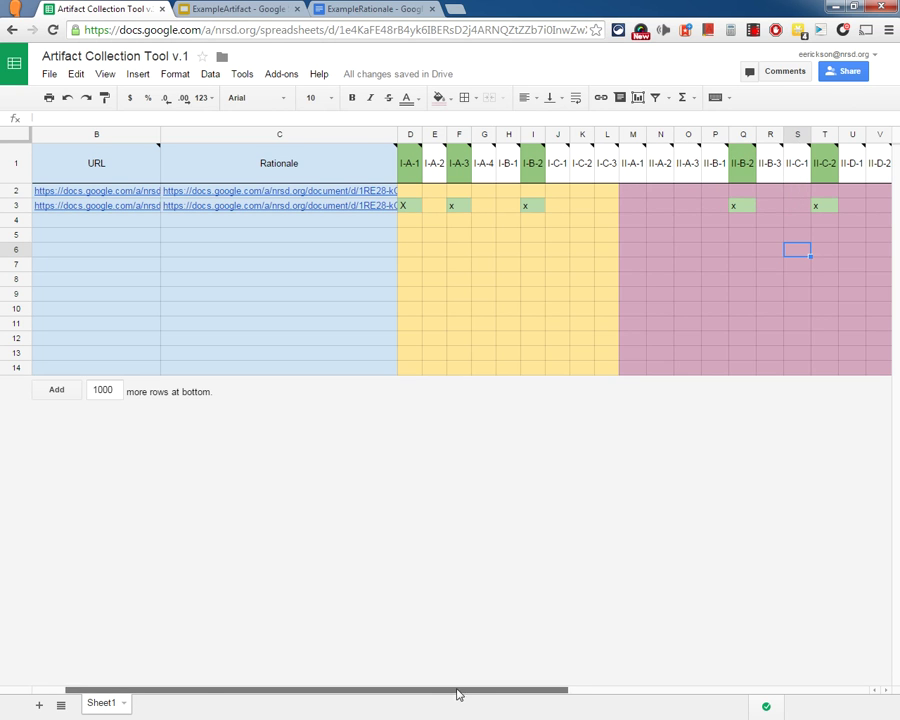
left_click_drag(457, 693, 796, 714)
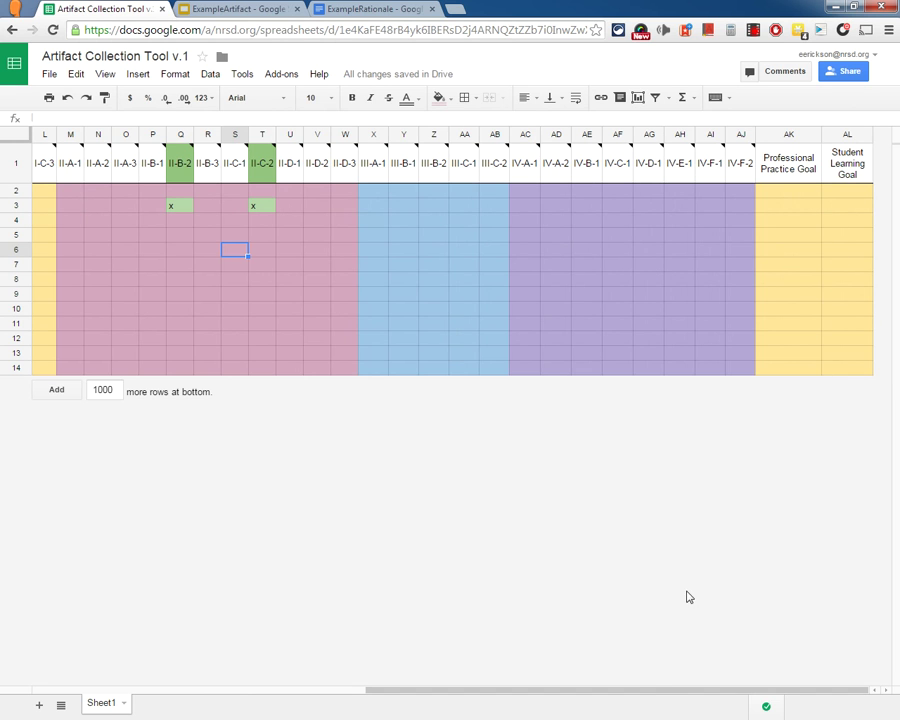
left_click_drag(655, 695, 305, 695)
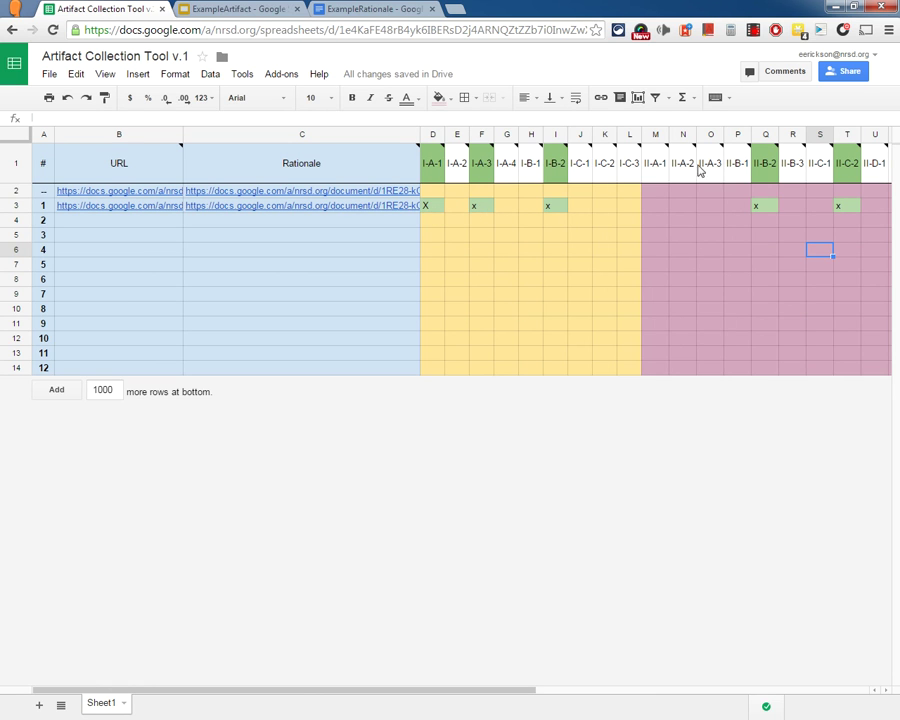
Mark X in J4, P4, O5 and N5 for artifacts 2 and 3.
left_click(578, 220)
type("X")
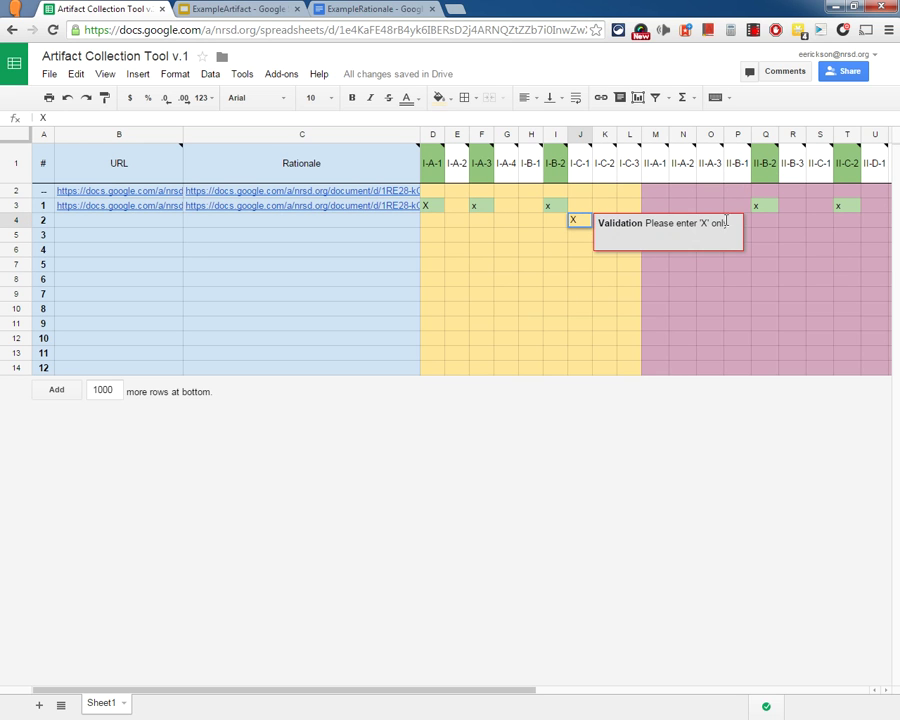
left_click(764, 221)
key("Left")
type("X")
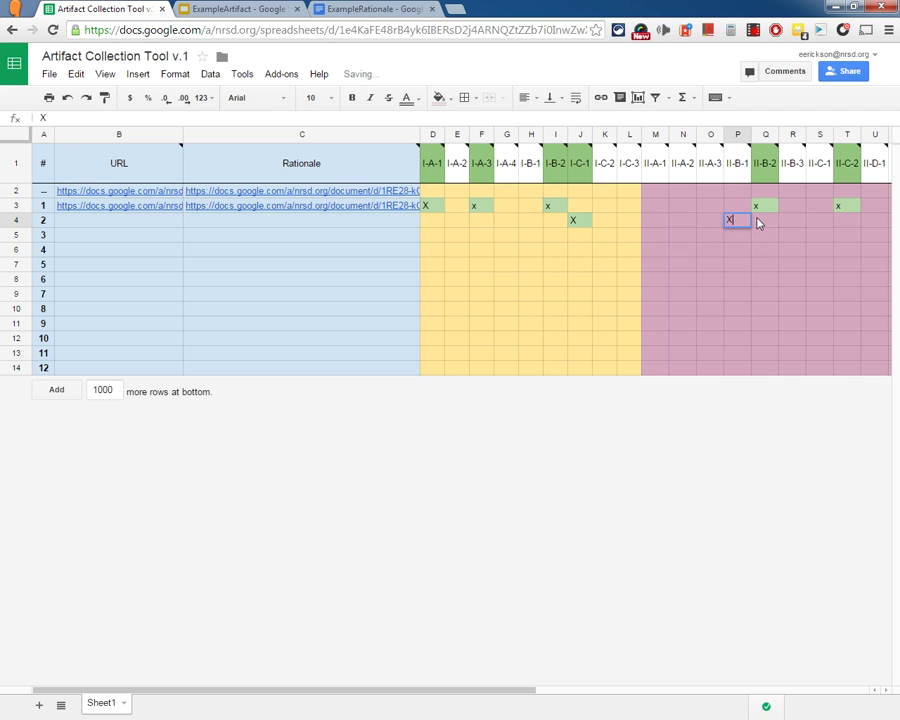
key("Down")
key("Left")
type("X")
key("Left")
type("X")
key("Left")
key("Left")
Mark X in L6, H6 and E8 for artifacts 4 and 6.
key("Down")
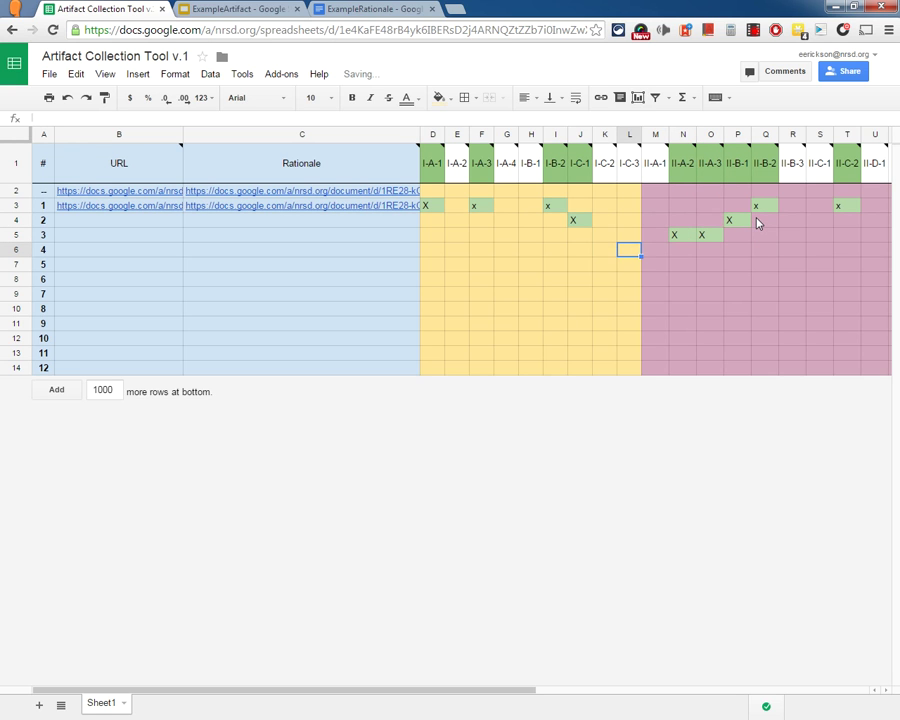
type("X")
key("Left")
key("Left")
key("Left")
key("Left")
type("X")
key("Down")
key("Down")
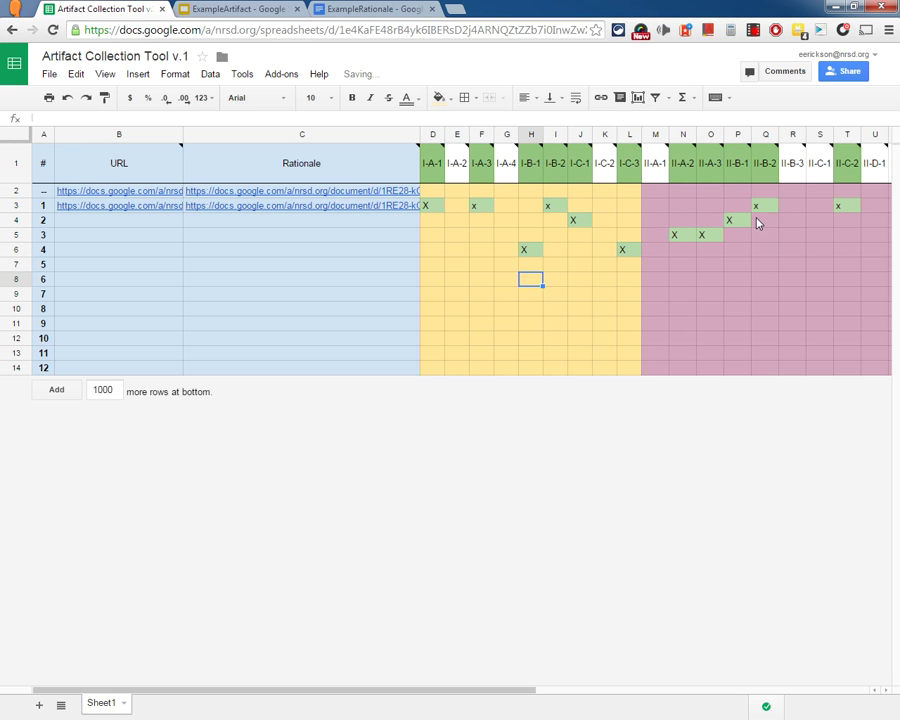
key("Left")
key("Left")
key("Left")
type("X")
key("Right")
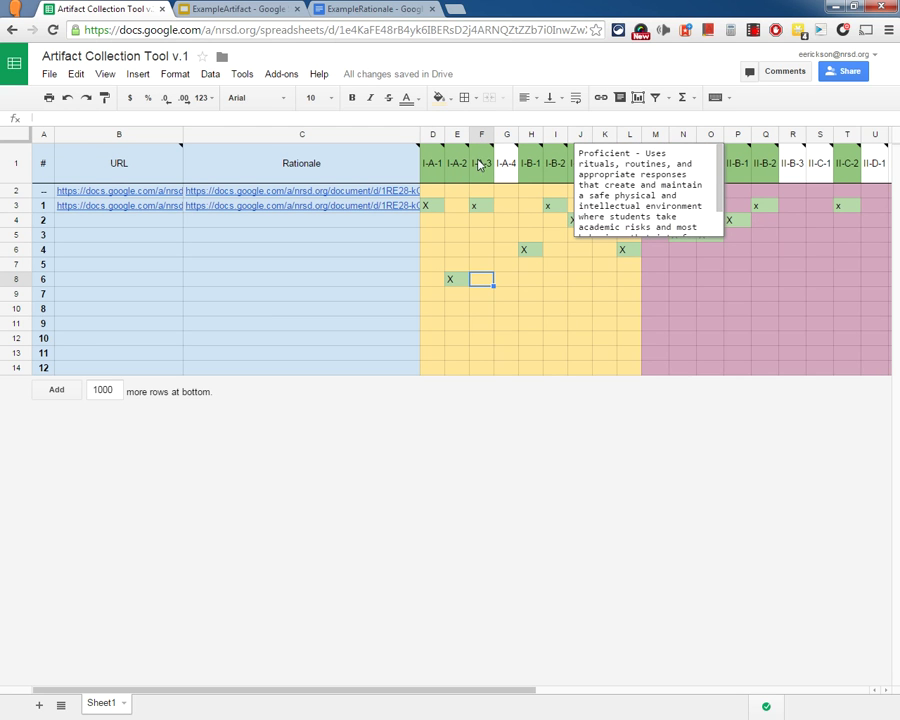
mouse_move(475, 174)
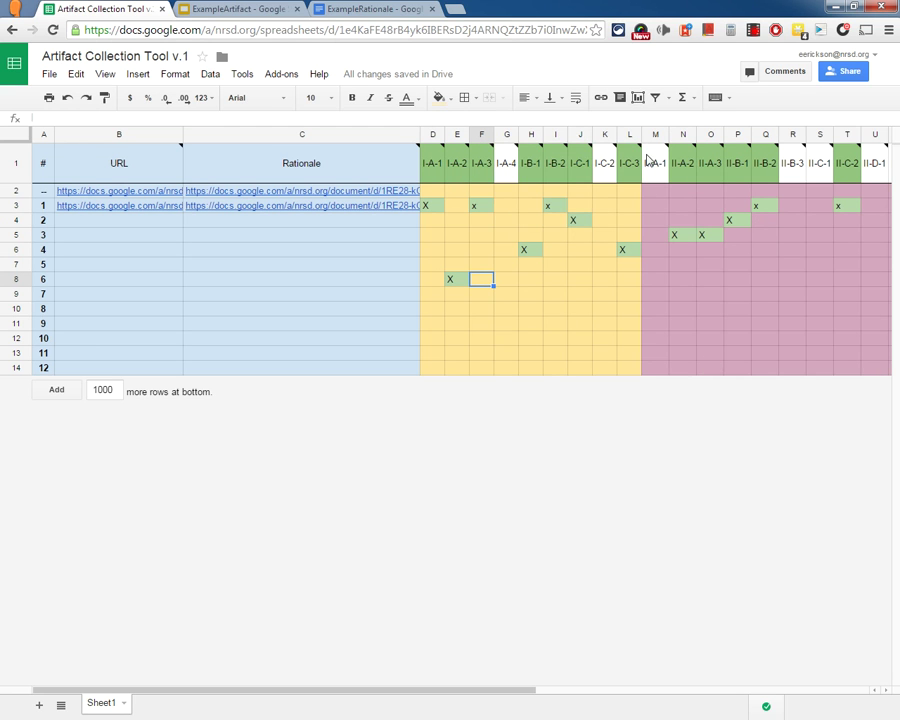
mouse_move(670, 190)
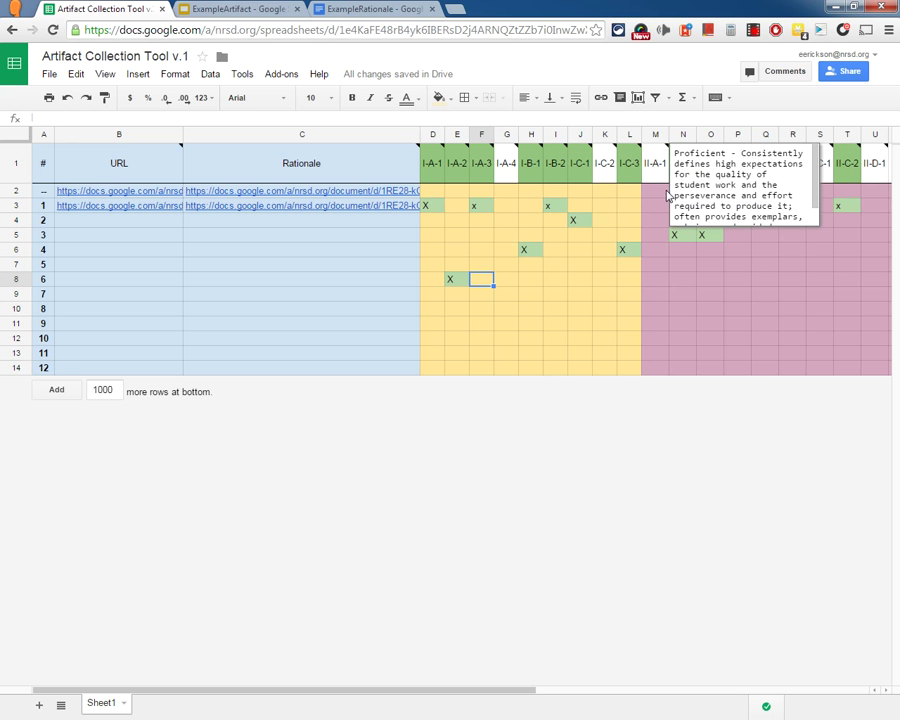